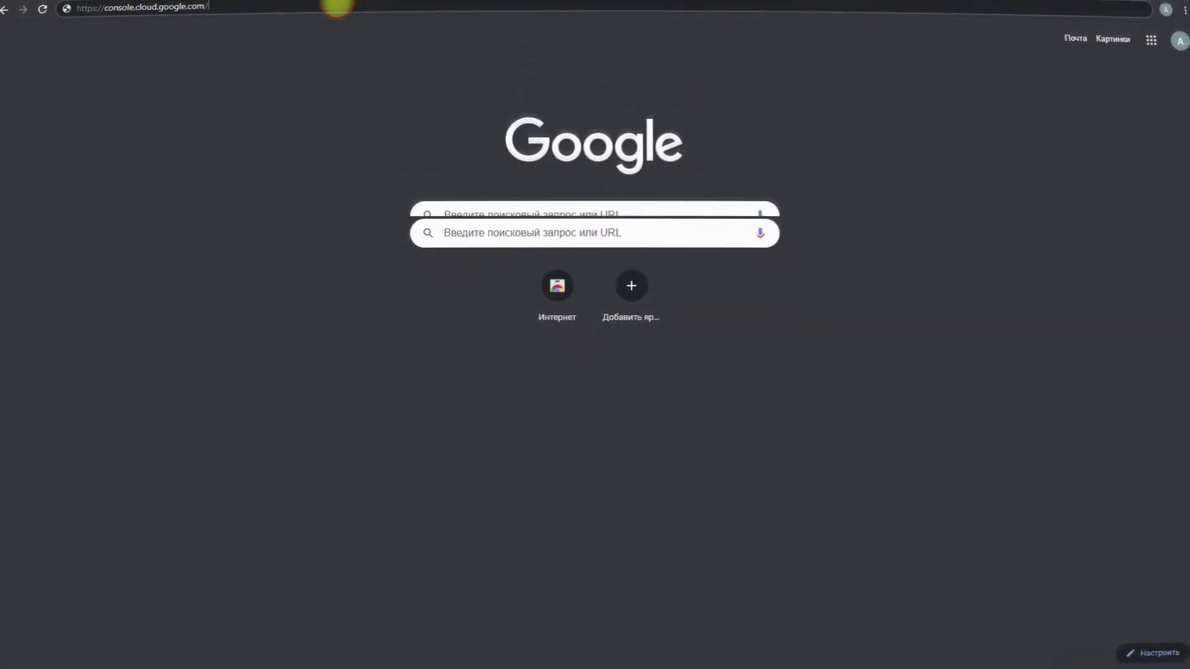
- Open console.cloud.google.com and agree to the Google Cloud Platform terms with Russia as the country and email updates selected
key("Return")
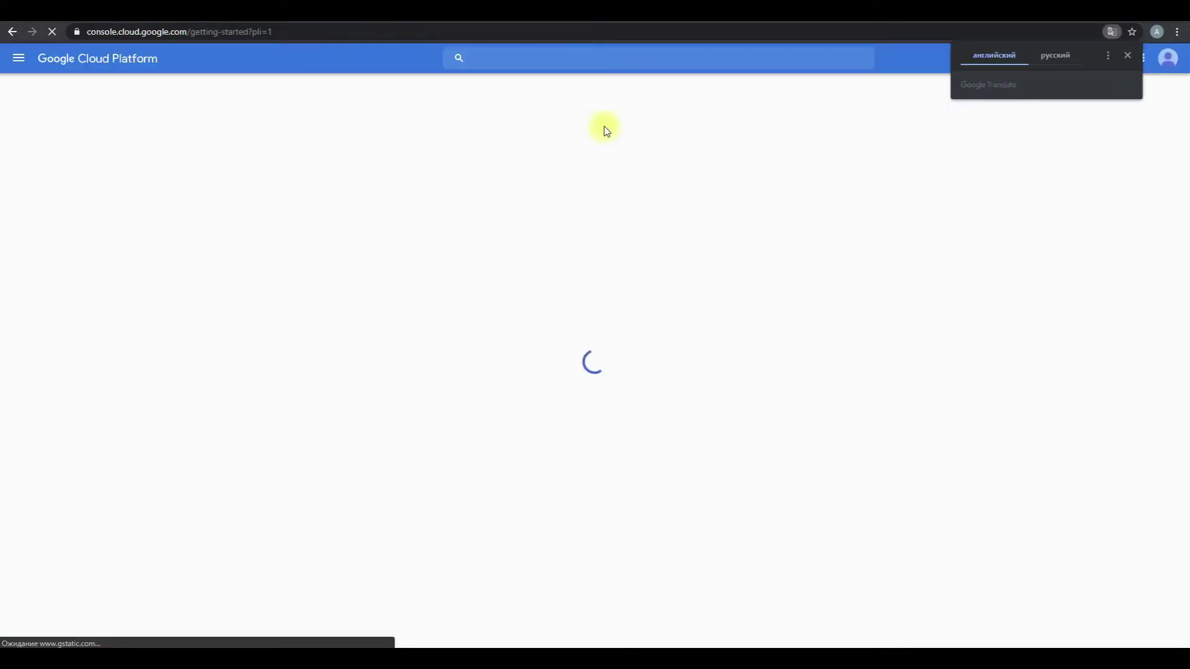
left_click(1127, 55)
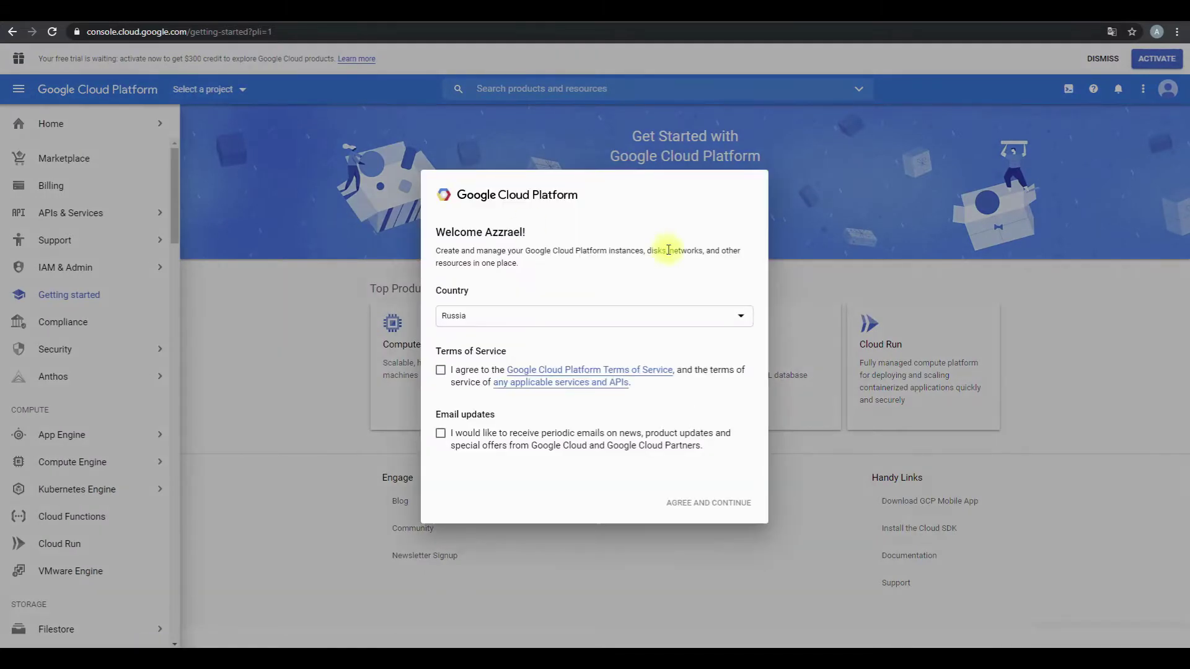
left_click(493, 319)
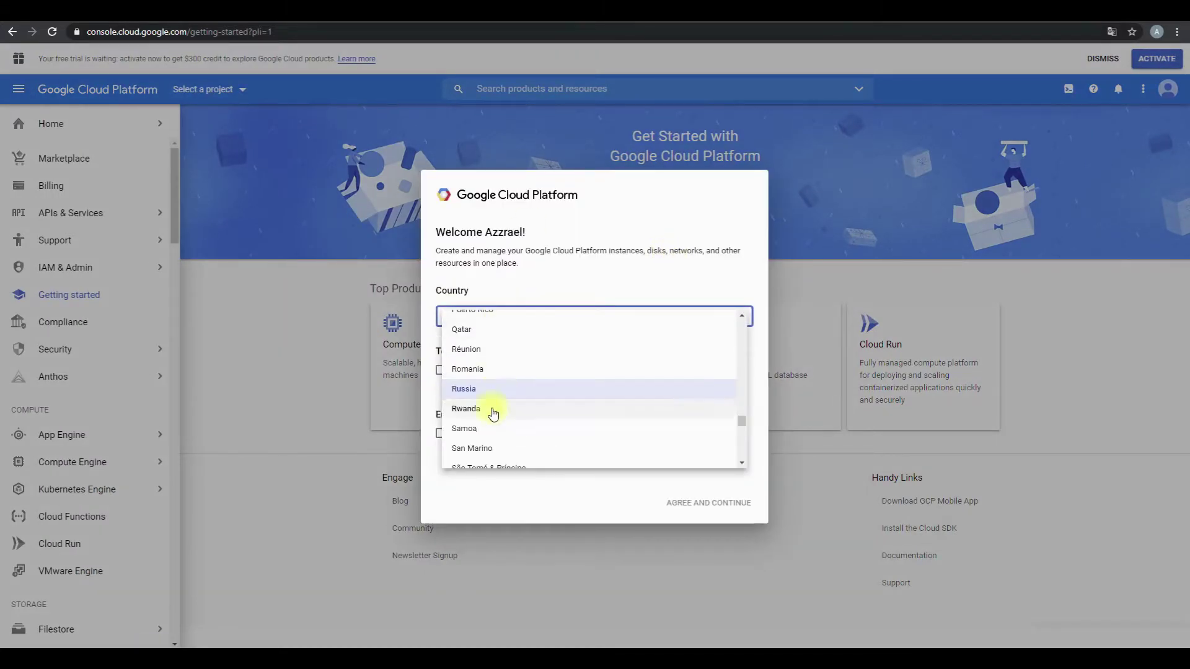
left_click(466, 388)
left_click(441, 370)
left_click(441, 433)
left_click(736, 504)
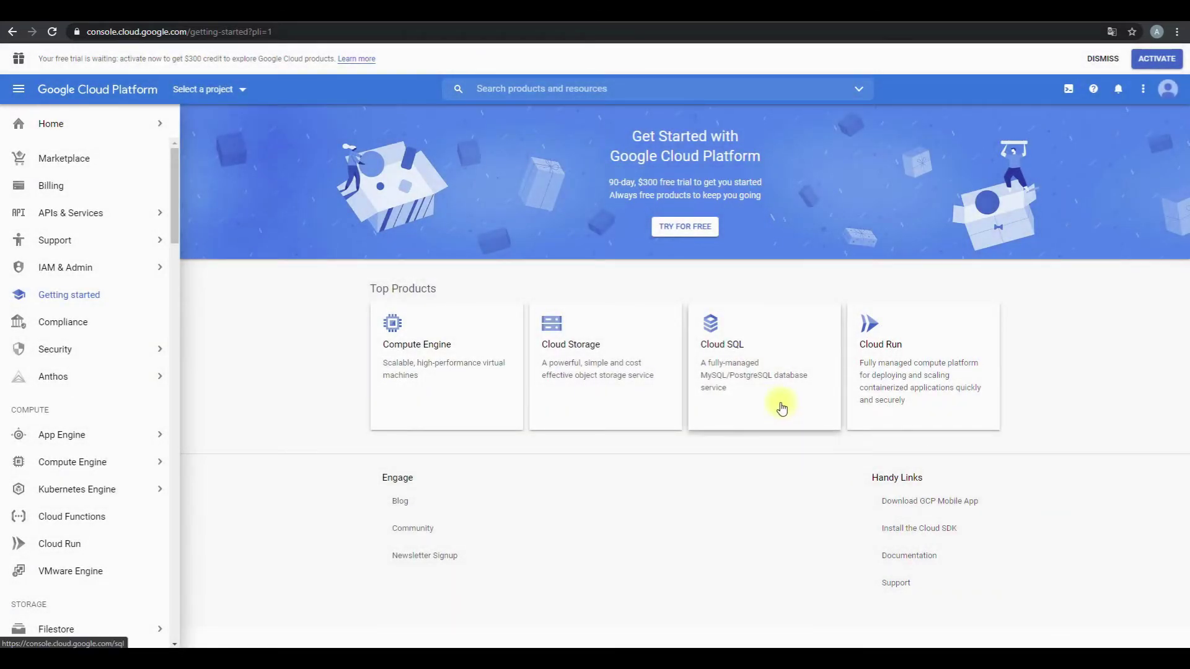
- Create a new project named "Azzrael Yt Test Api" with no organization
left_click(211, 90)
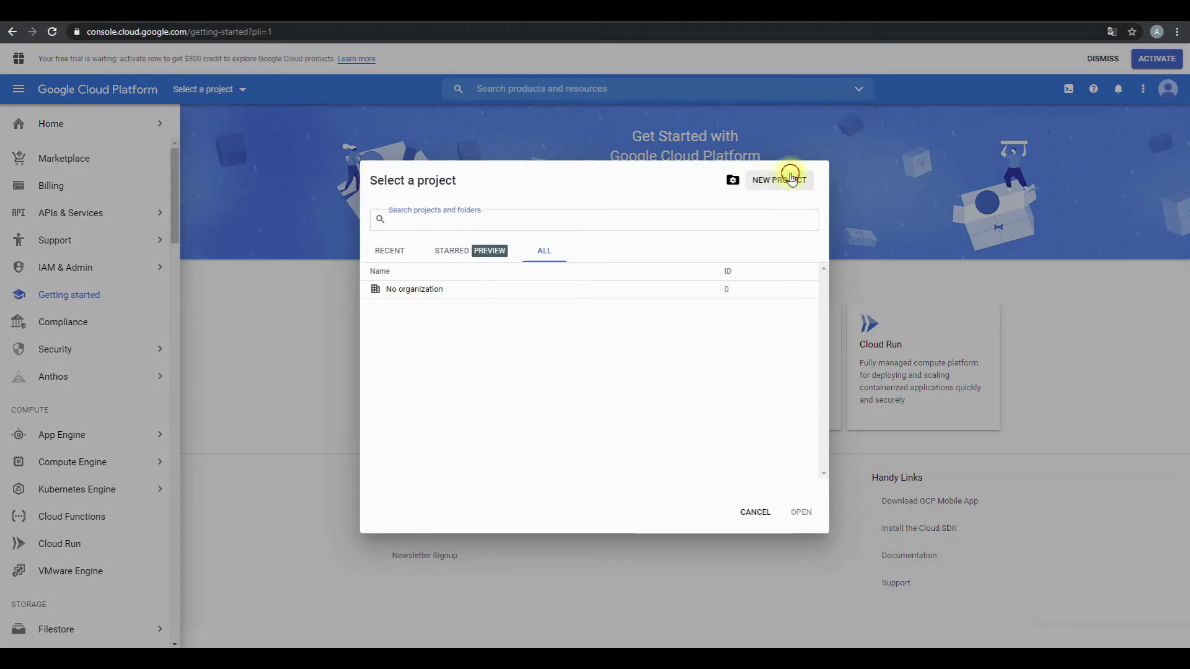
left_click(792, 178)
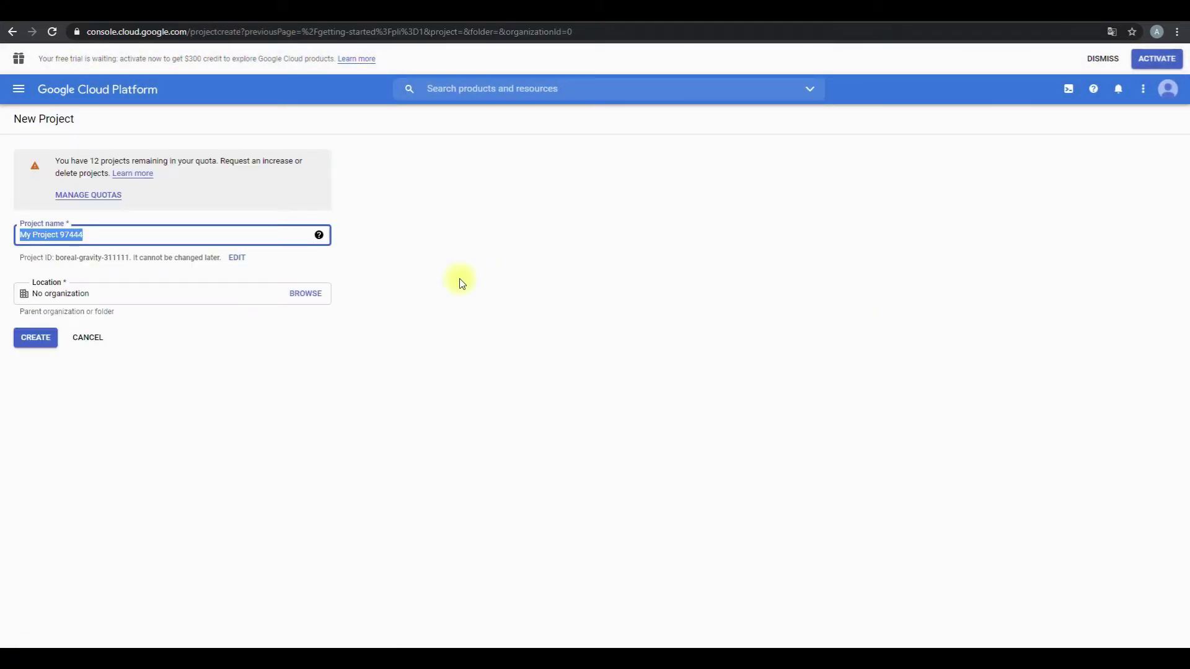
left_click(58, 160)
left_click_drag(58, 160, 106, 174)
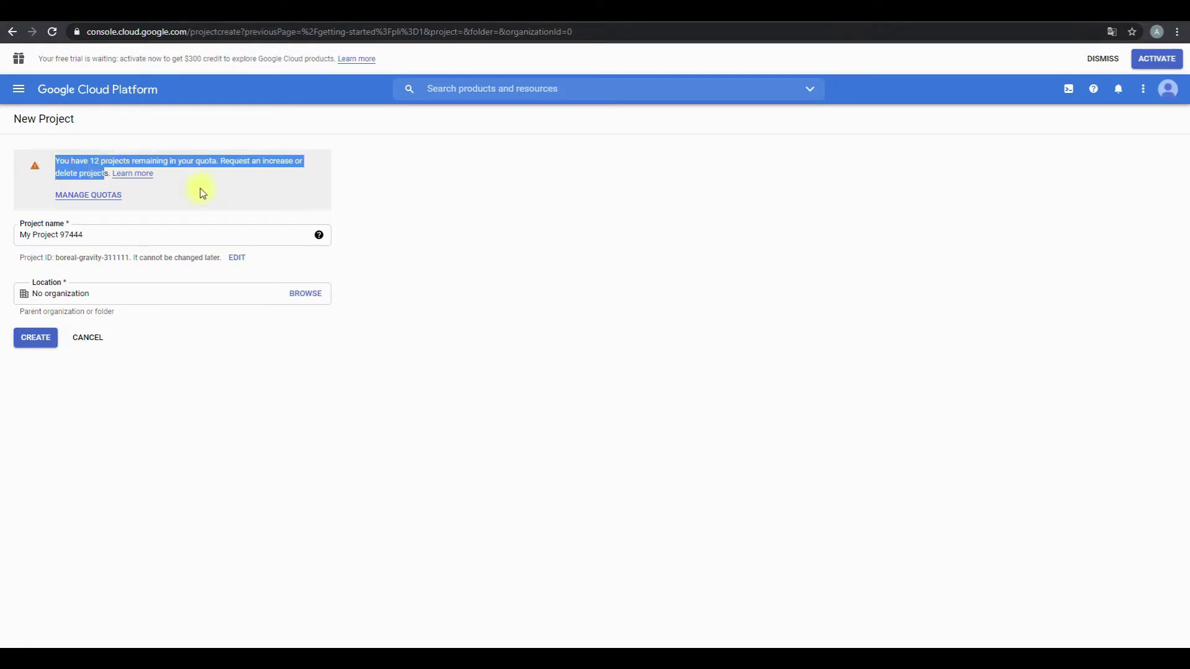
left_click(202, 193)
left_click_drag(146, 233, 1, 228)
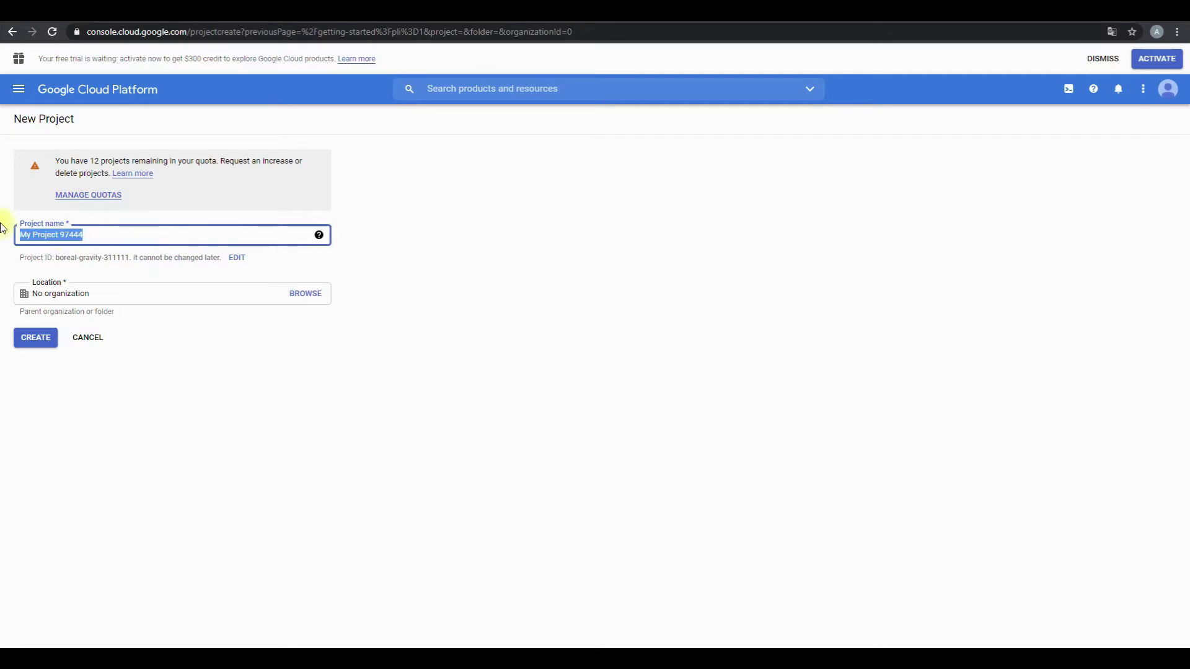
key("BackSpace")
type("Azzrael Yt")
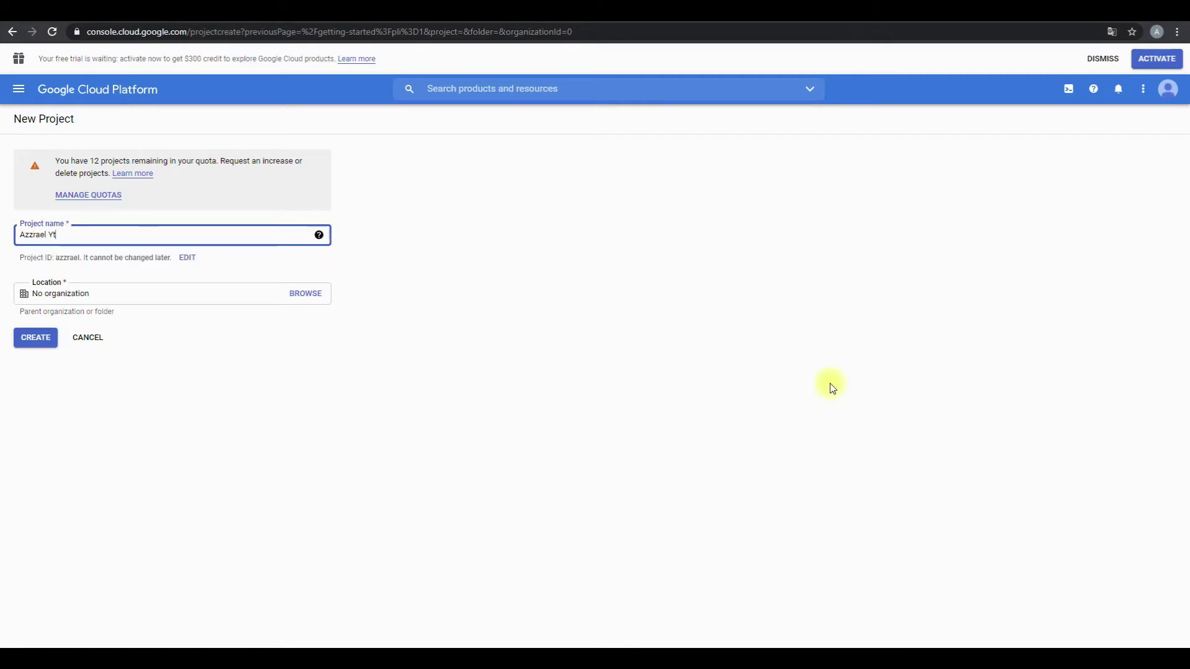
type(" Test Api")
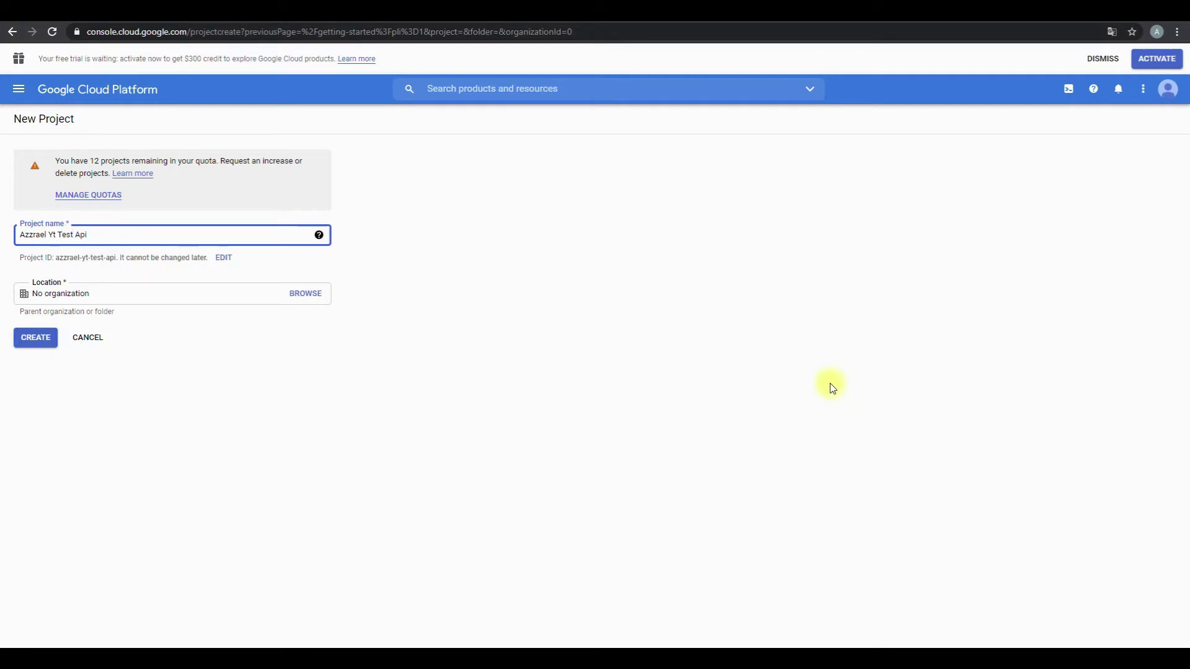
left_click(36, 338)
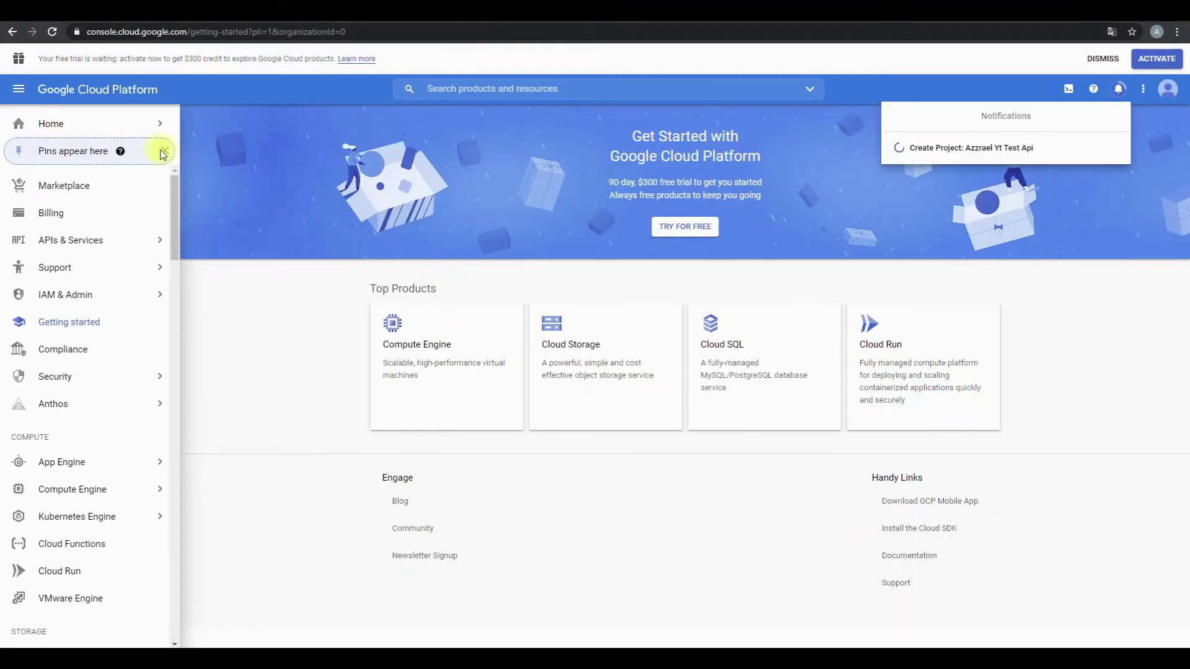
- Dismiss the pins hint in the navigation and open the dashboard of the Azzrael Yt Test Api project
left_click(253, 196)
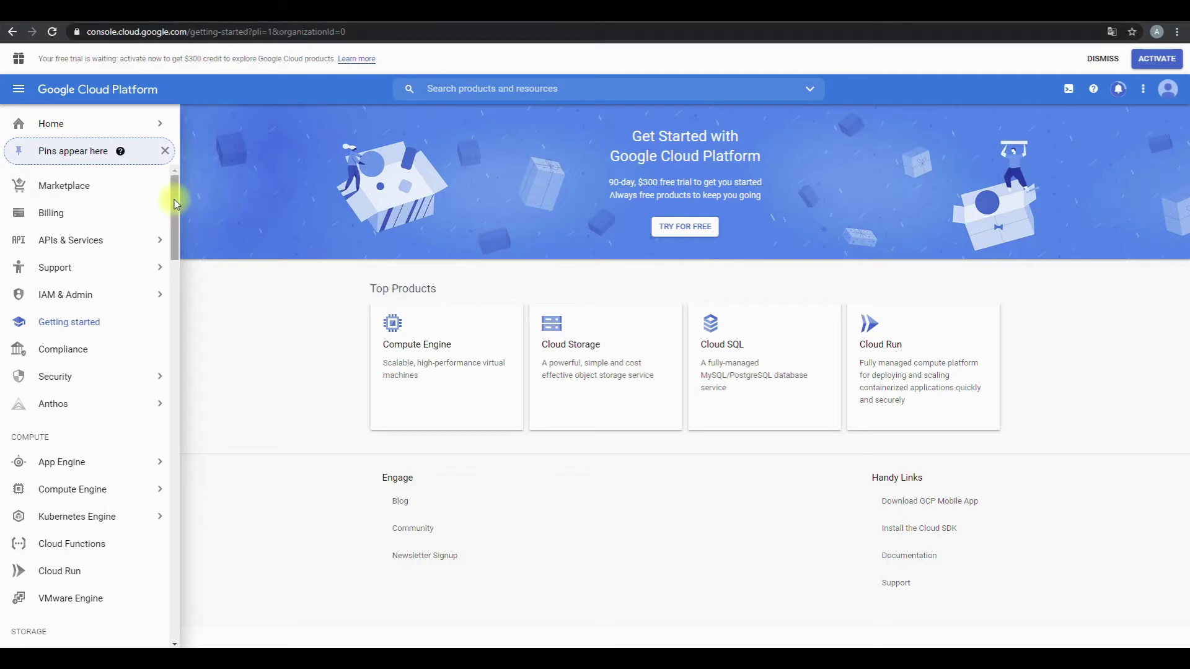
left_click(165, 150)
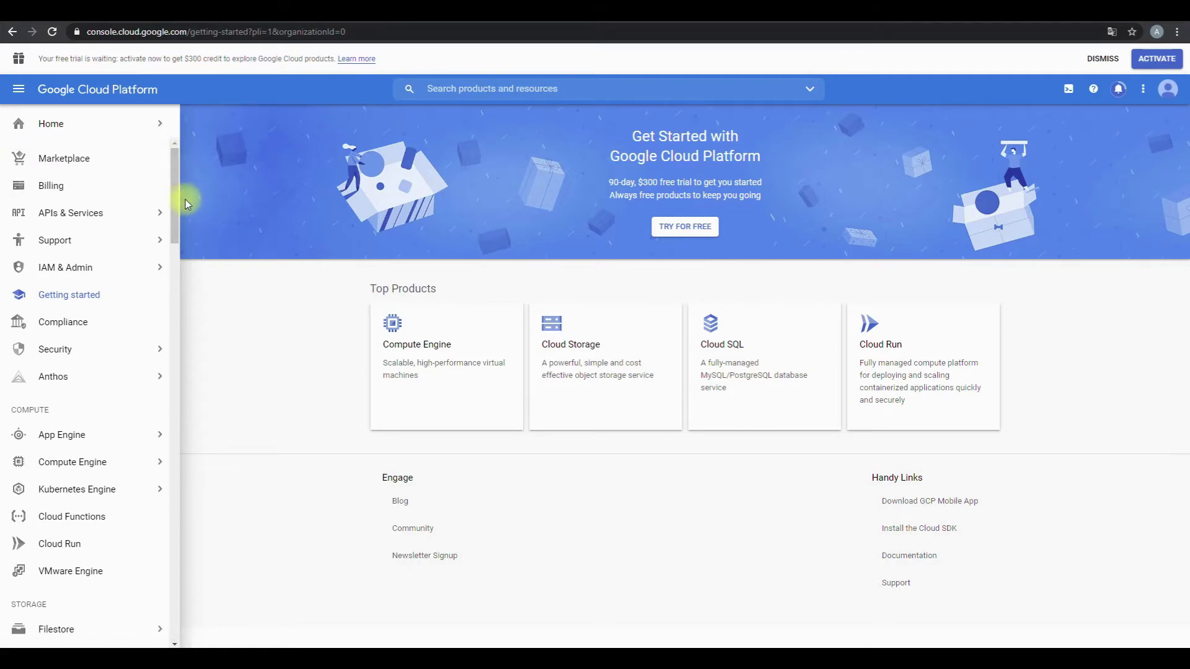
mouse_move(95, 132)
left_click(189, 128)
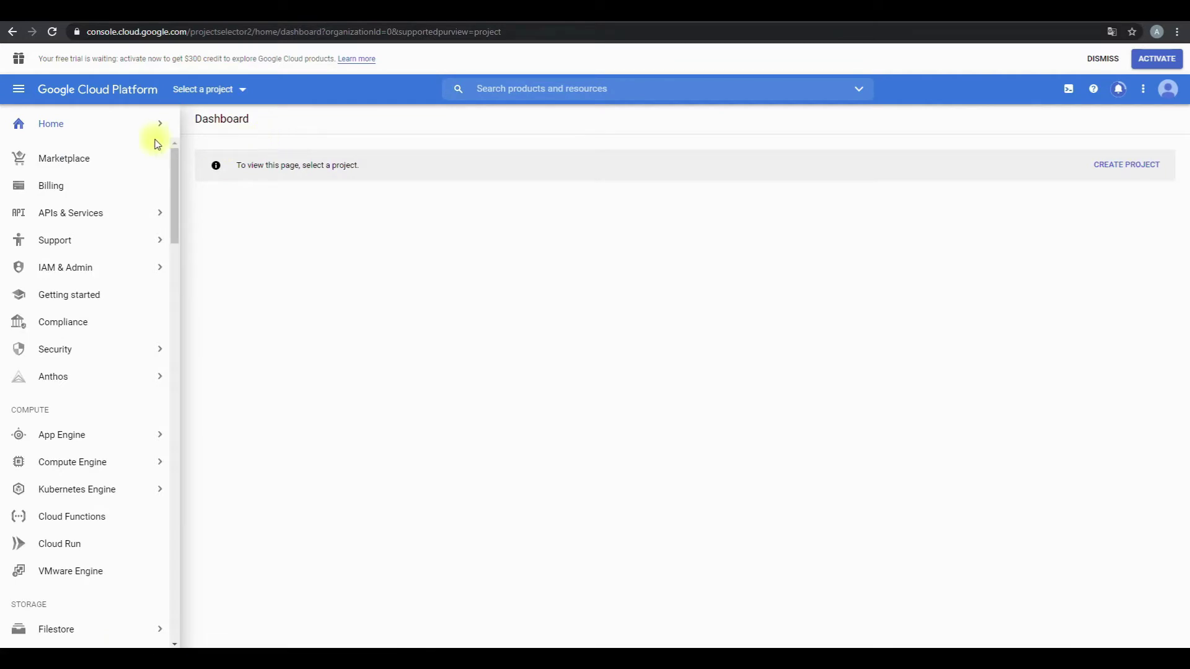
mouse_move(155, 131)
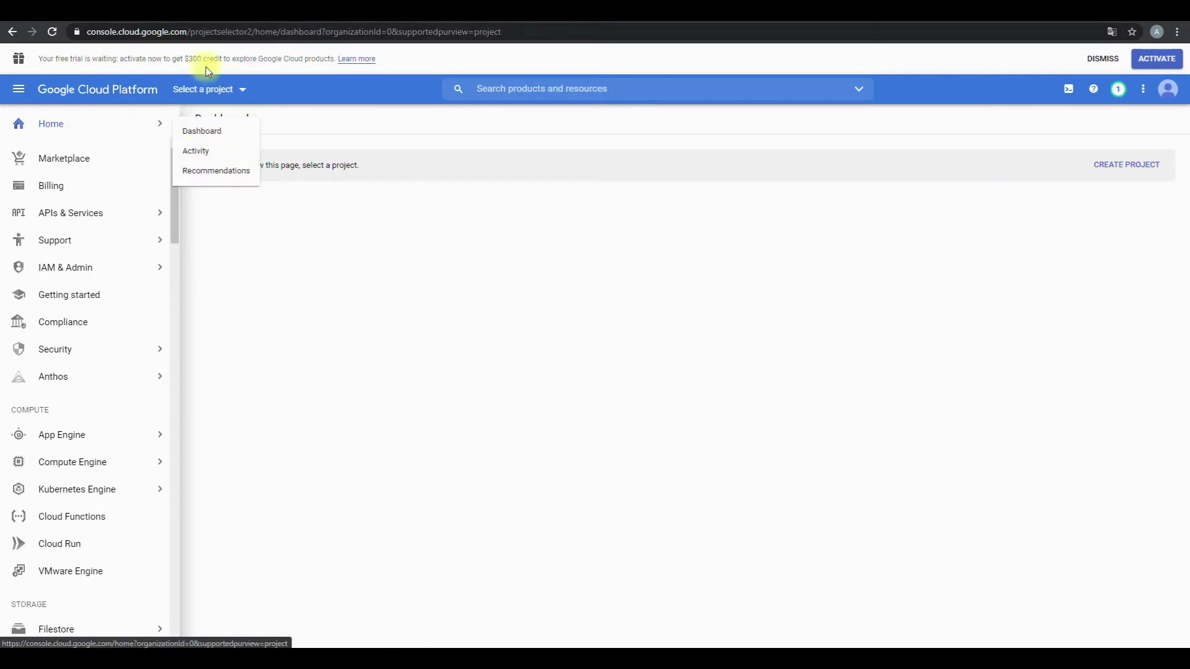
left_click(200, 131)
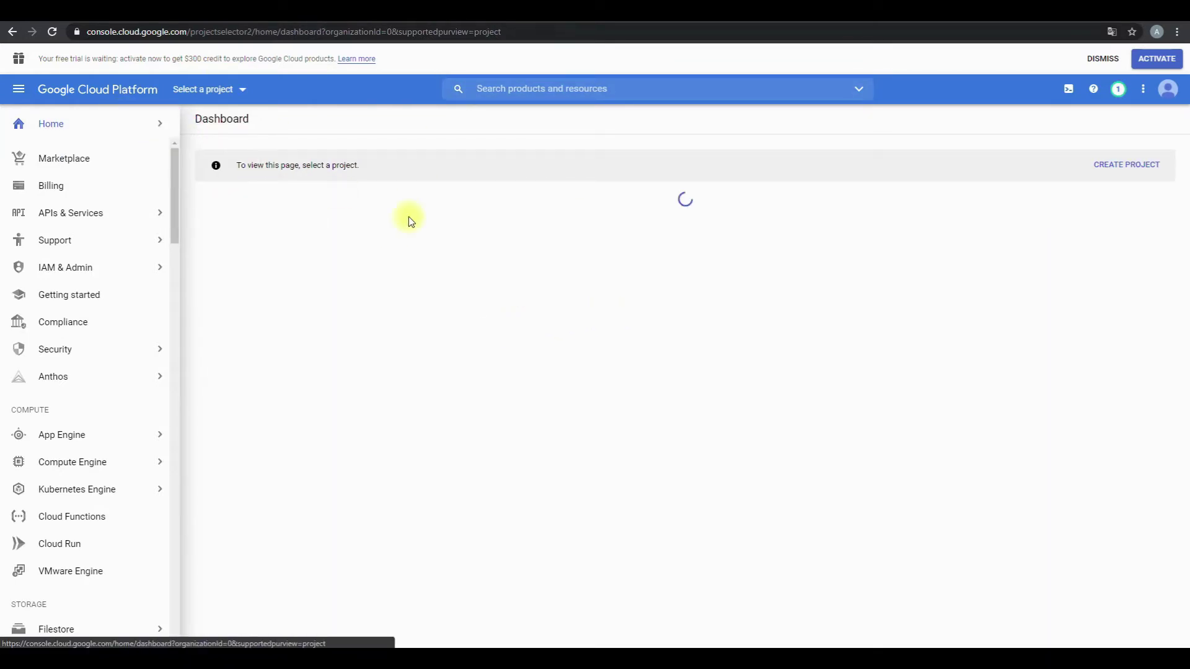
left_click(234, 87)
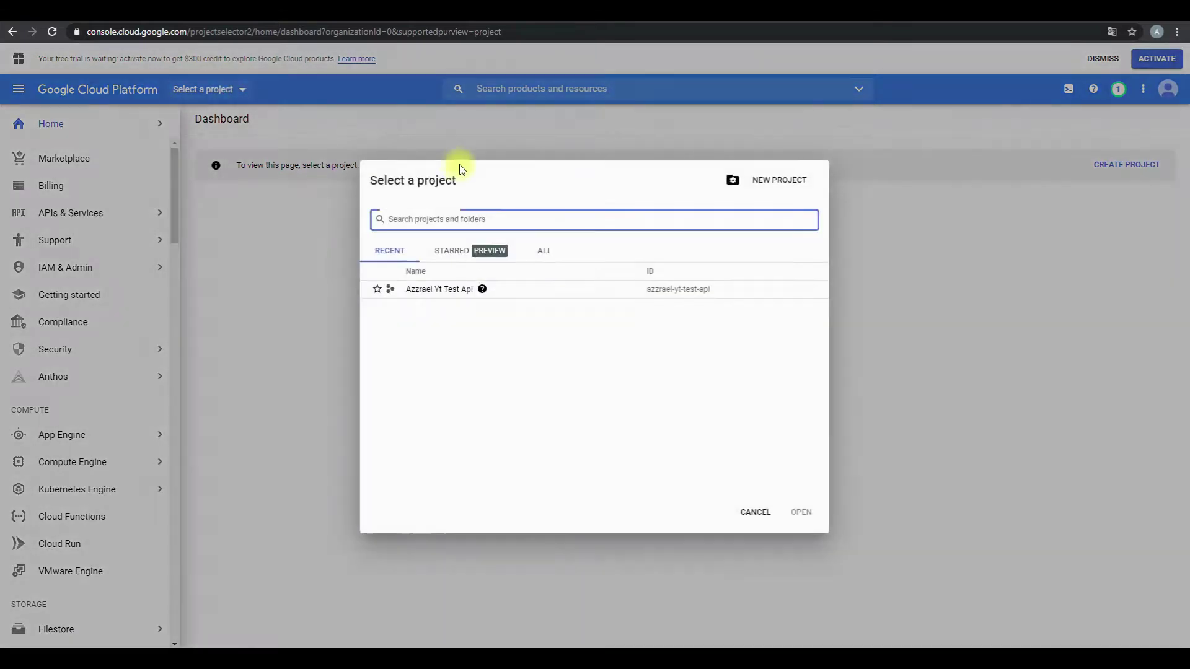
left_click(433, 291)
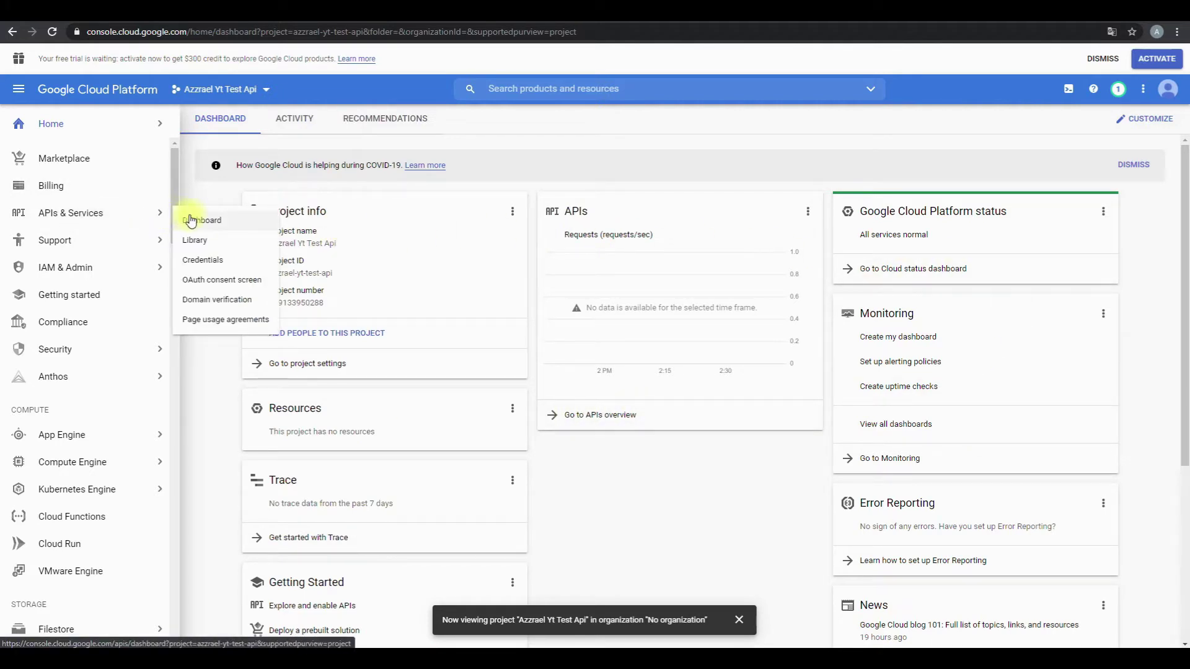
- Search the API Library for "youtube" and enable YouTube Data API v3 for the project
left_click(193, 222)
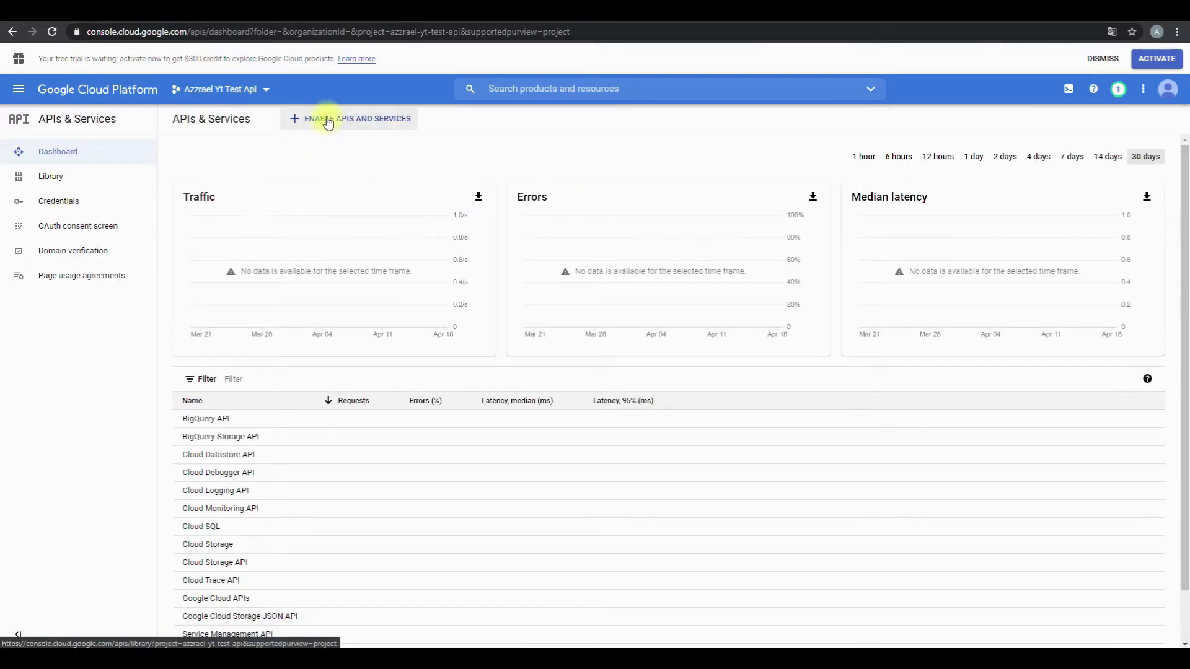
left_click(67, 185)
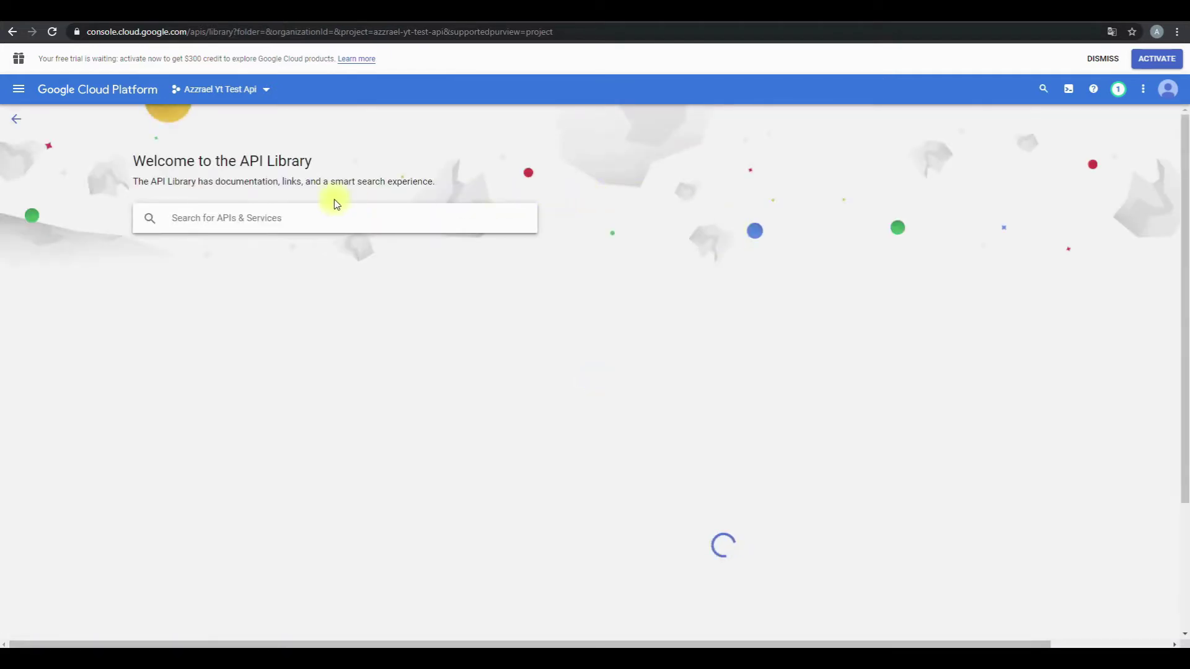
type("youtube")
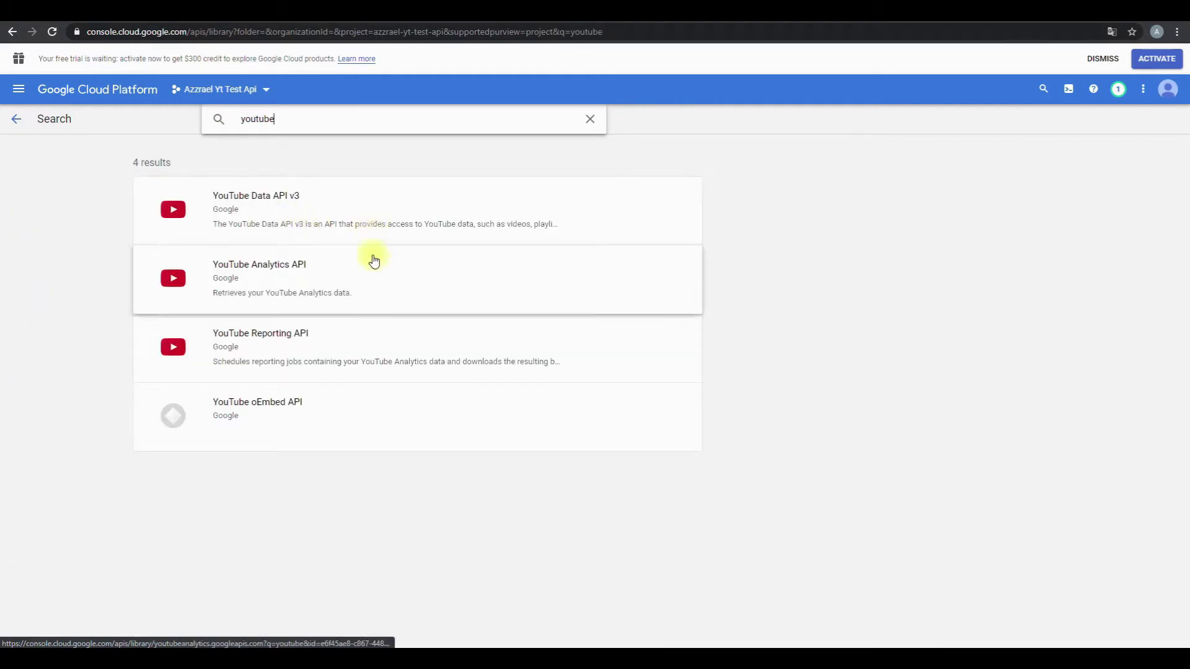
left_click(369, 208)
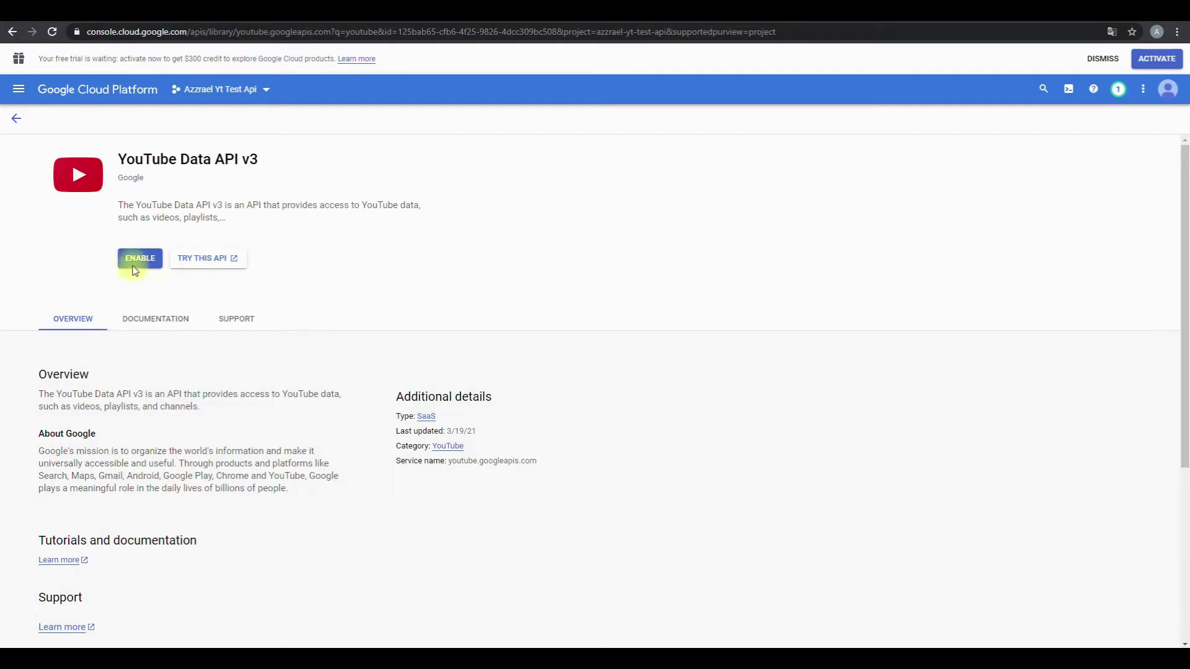
left_click(137, 259)
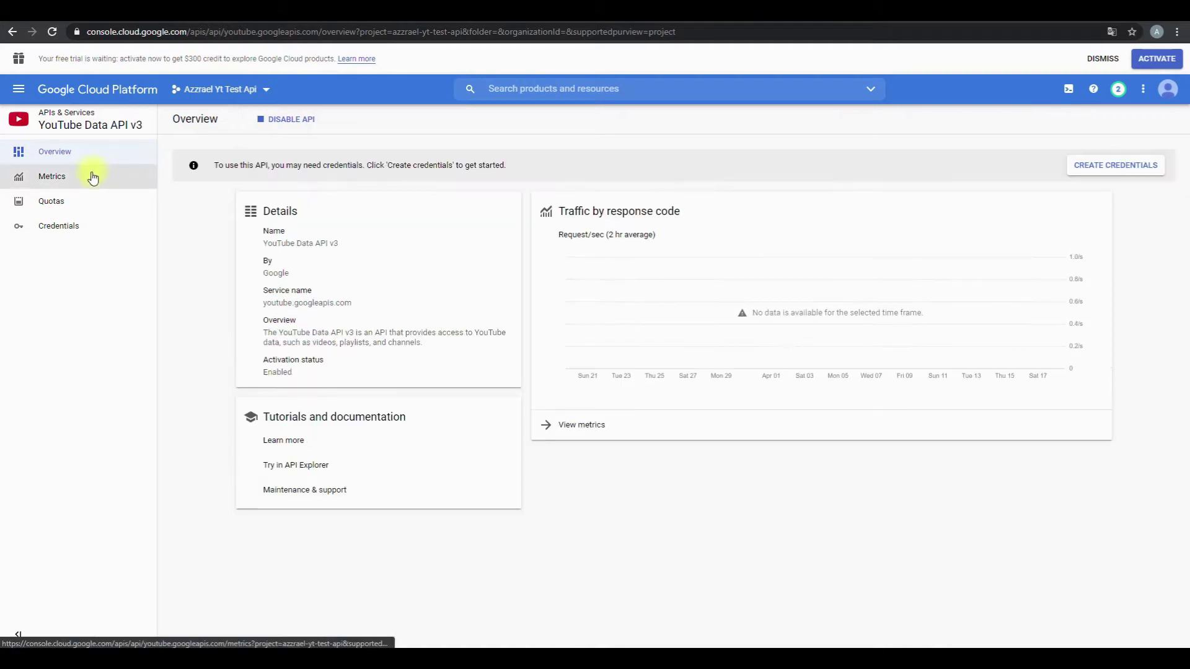
- Return to the project dashboard and open the API Library, ready to search for another API
left_click(18, 89)
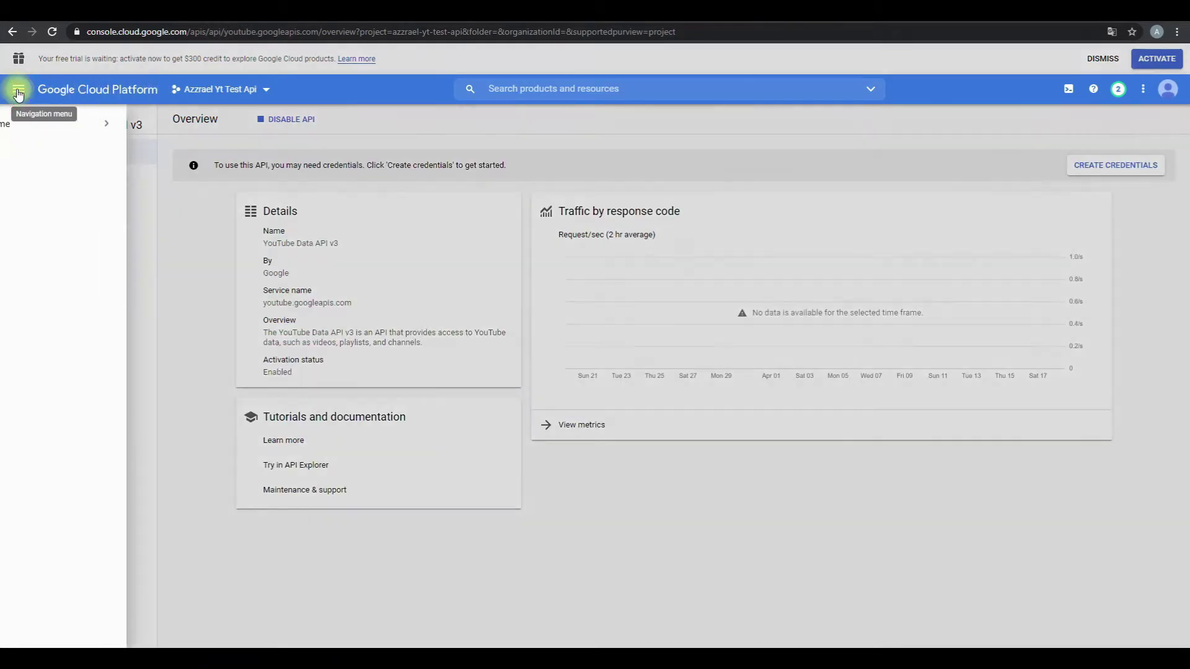
mouse_move(79, 134)
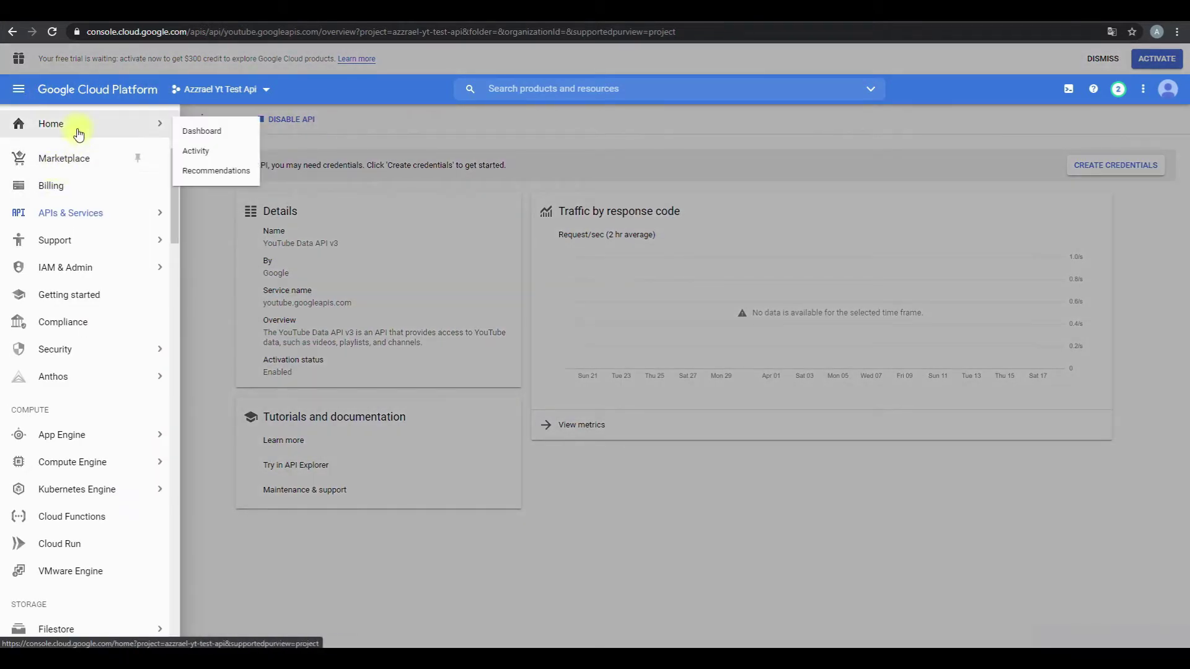
left_click(211, 131)
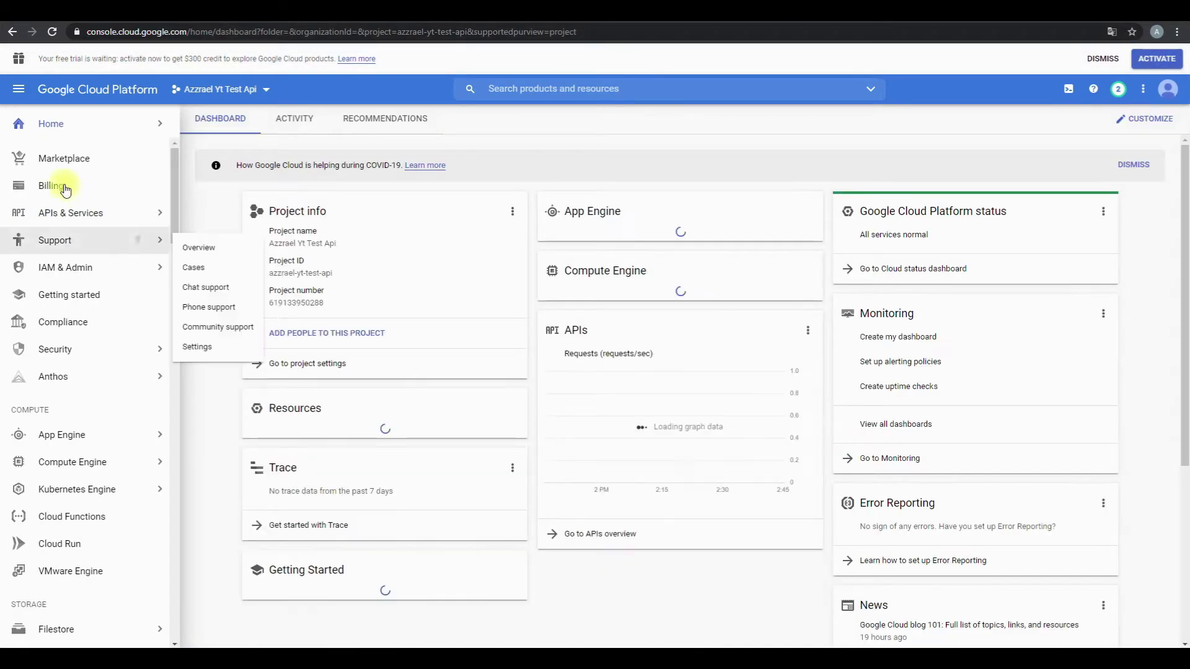
mouse_move(128, 225)
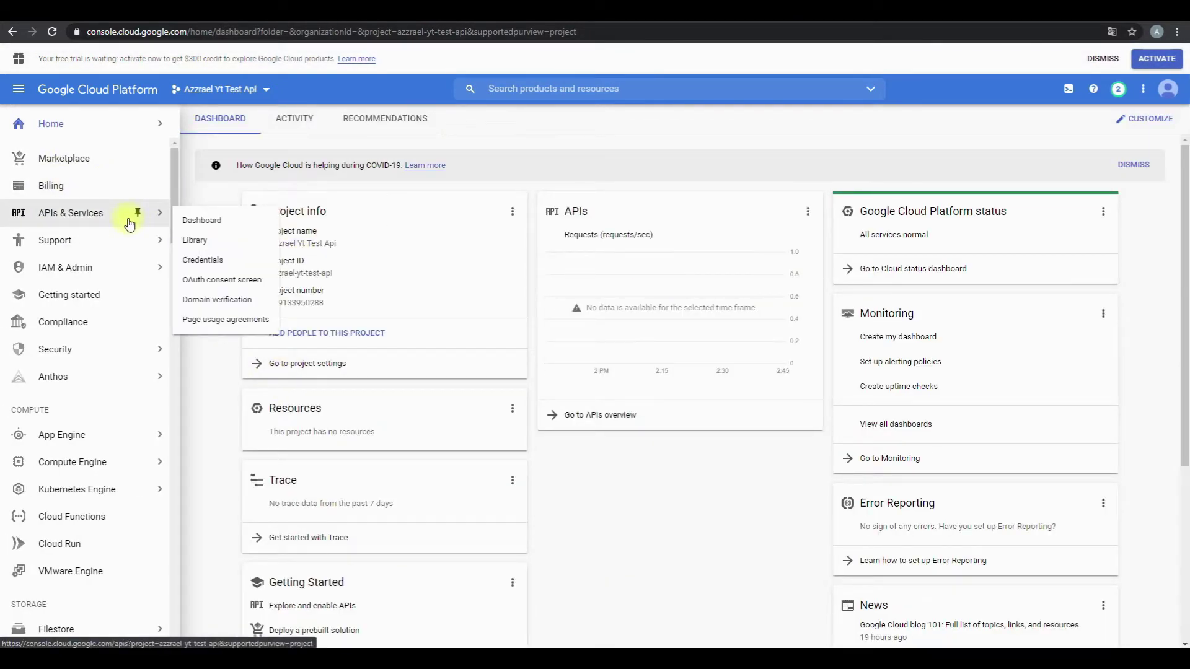
left_click(224, 240)
left_click(288, 221)
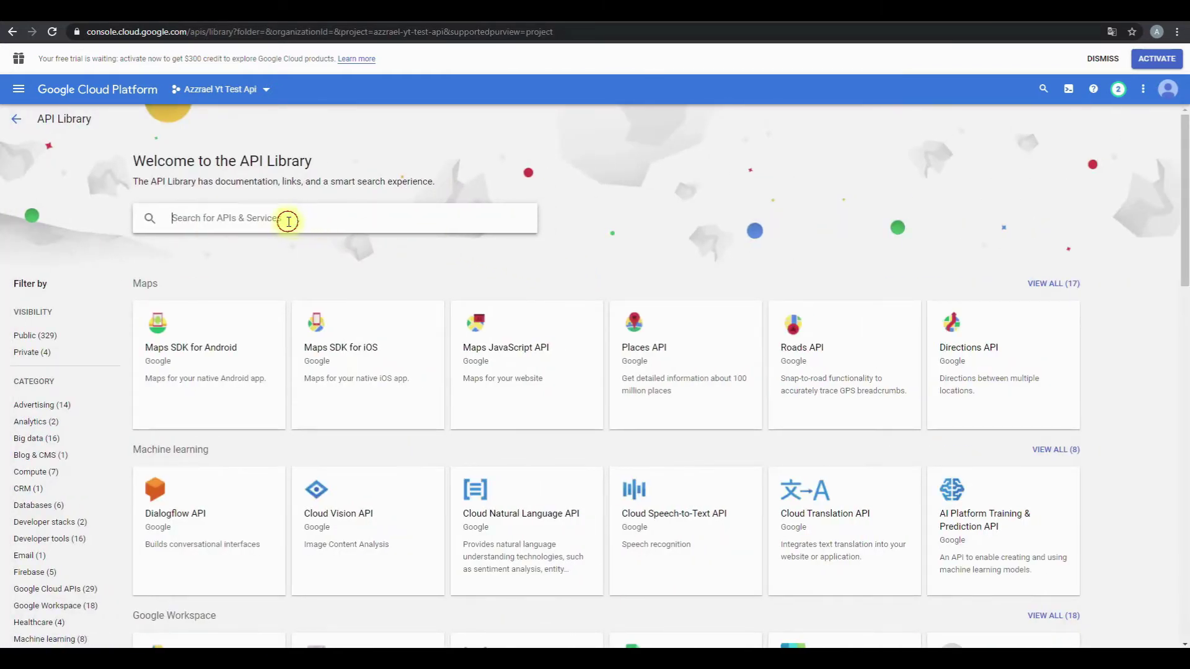
type("google")
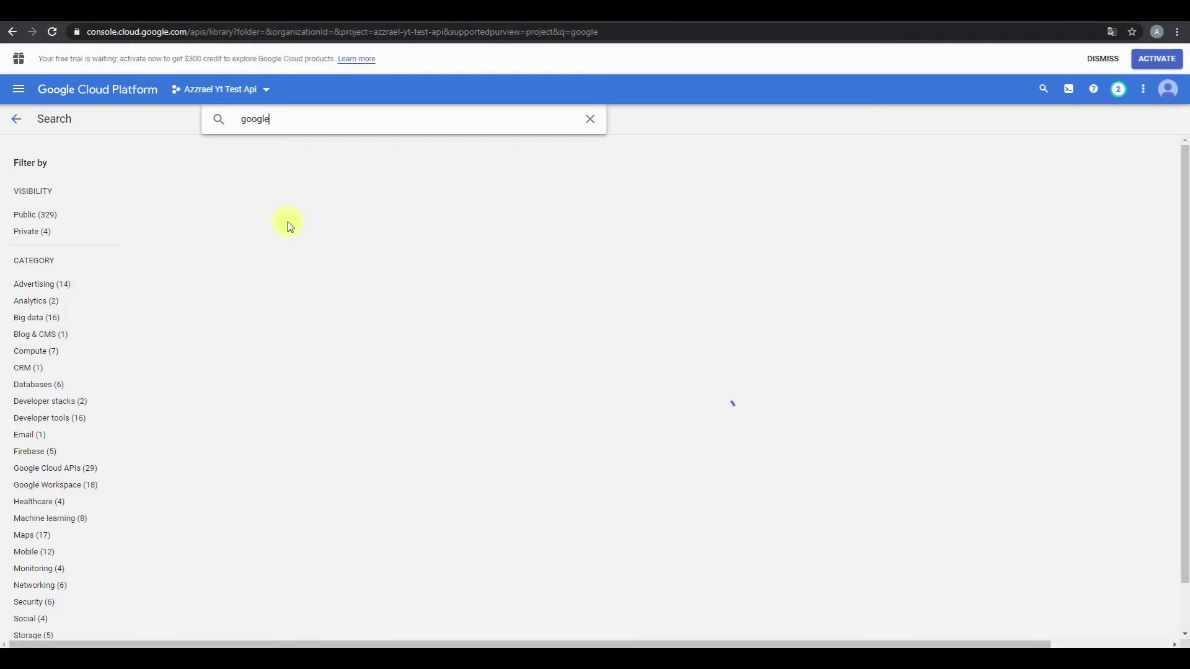
key("BackSpace")
key("BackSpace")
key("BackSpace")
key("BackSpace")
key("BackSpace")
key("BackSpace")
- Search the API Library for "drive" and enable the Google Drive API for the project
type("dr")
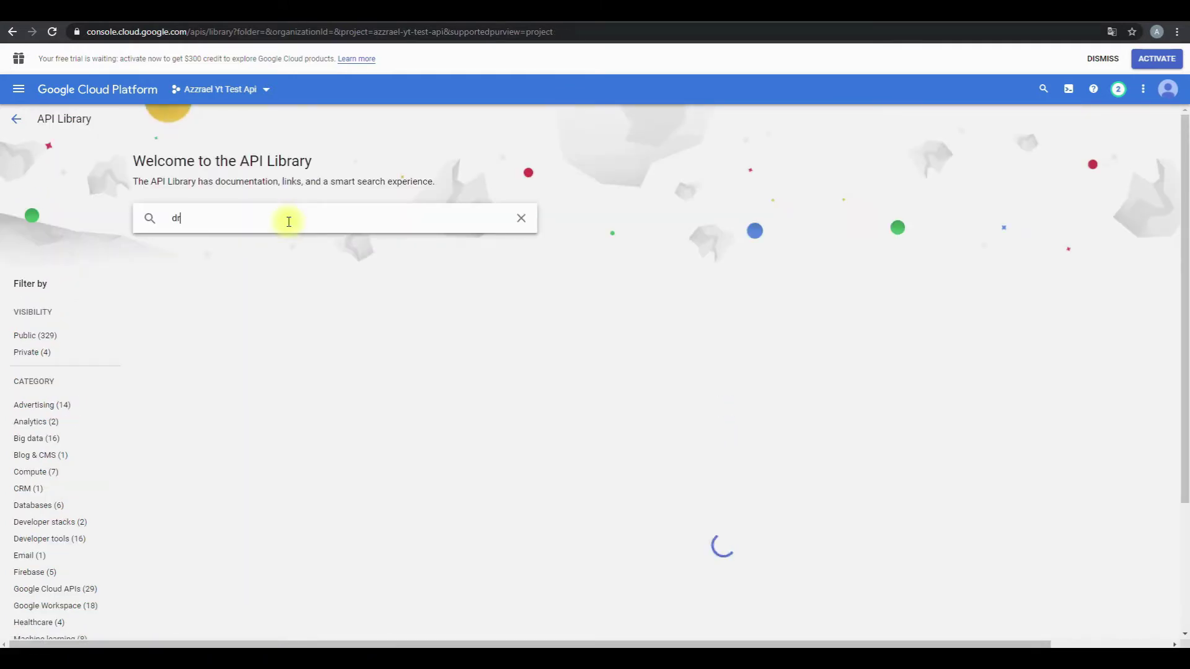
type("ive")
left_click(285, 229)
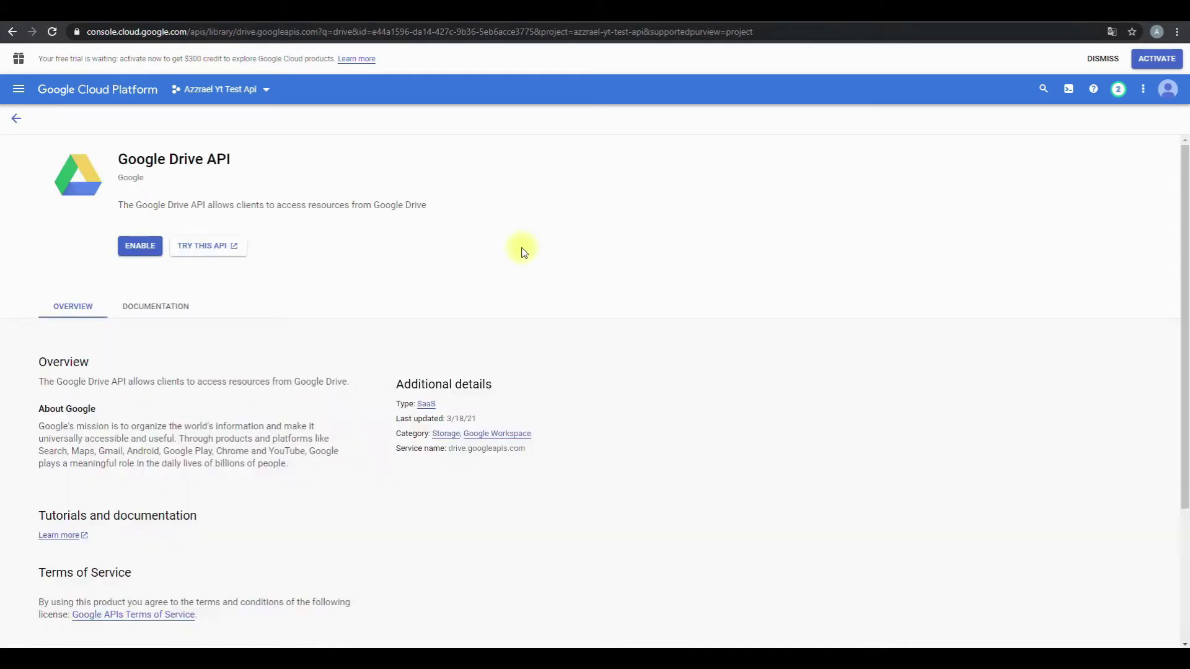
left_click(131, 247)
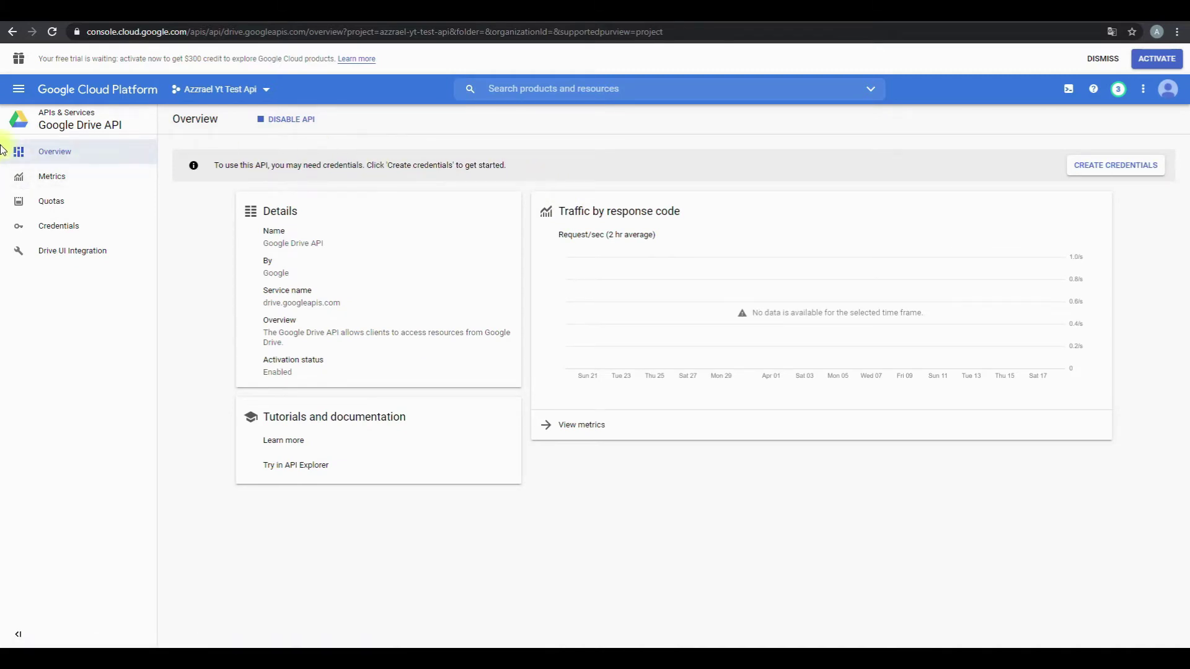
- Search the API Library for "sheet" and enable the Google Sheets API for the project
left_click(19, 90)
mouse_move(150, 218)
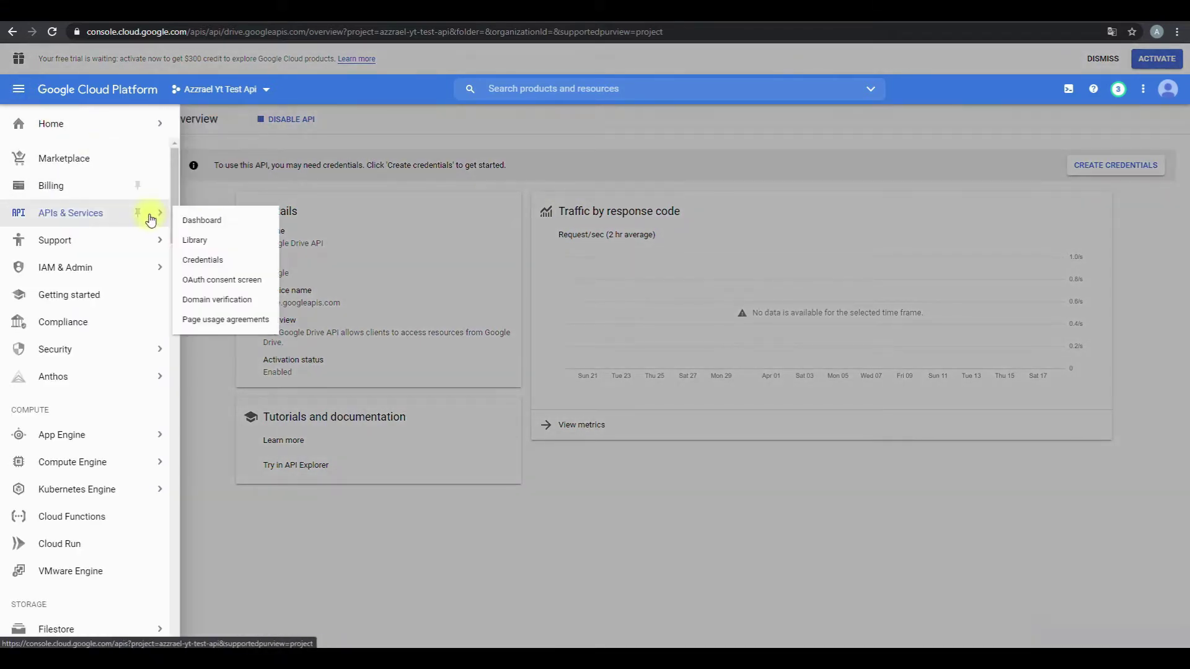
left_click(204, 248)
left_click(218, 212)
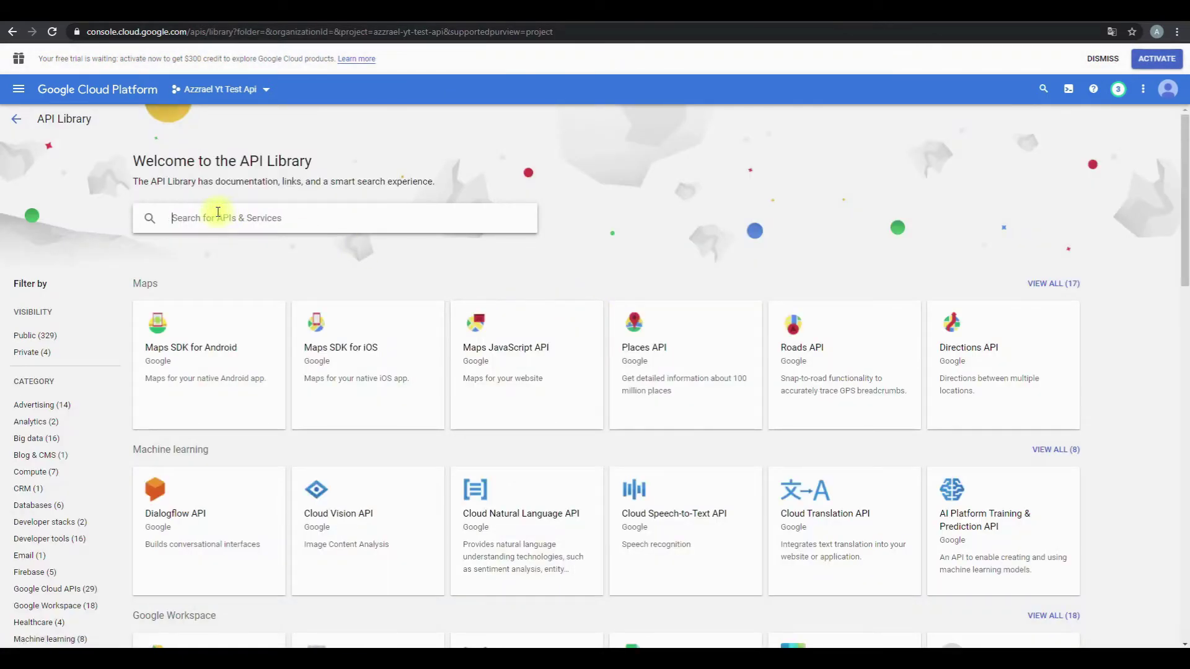
type("sheet")
key("Return")
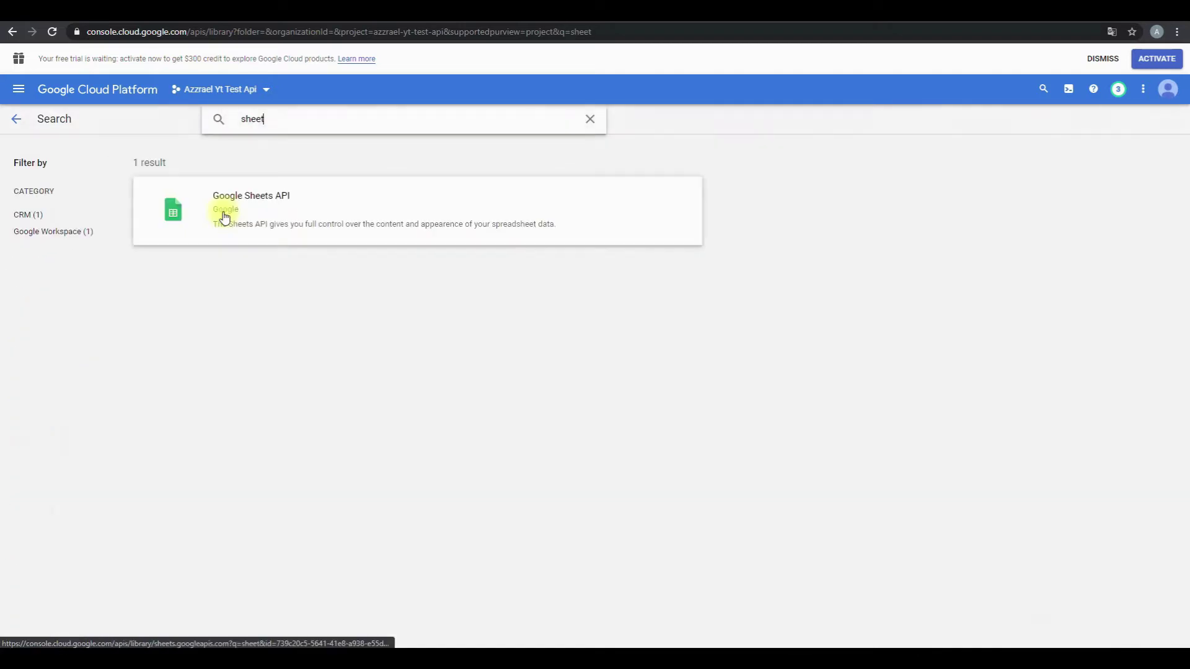
left_click(289, 208)
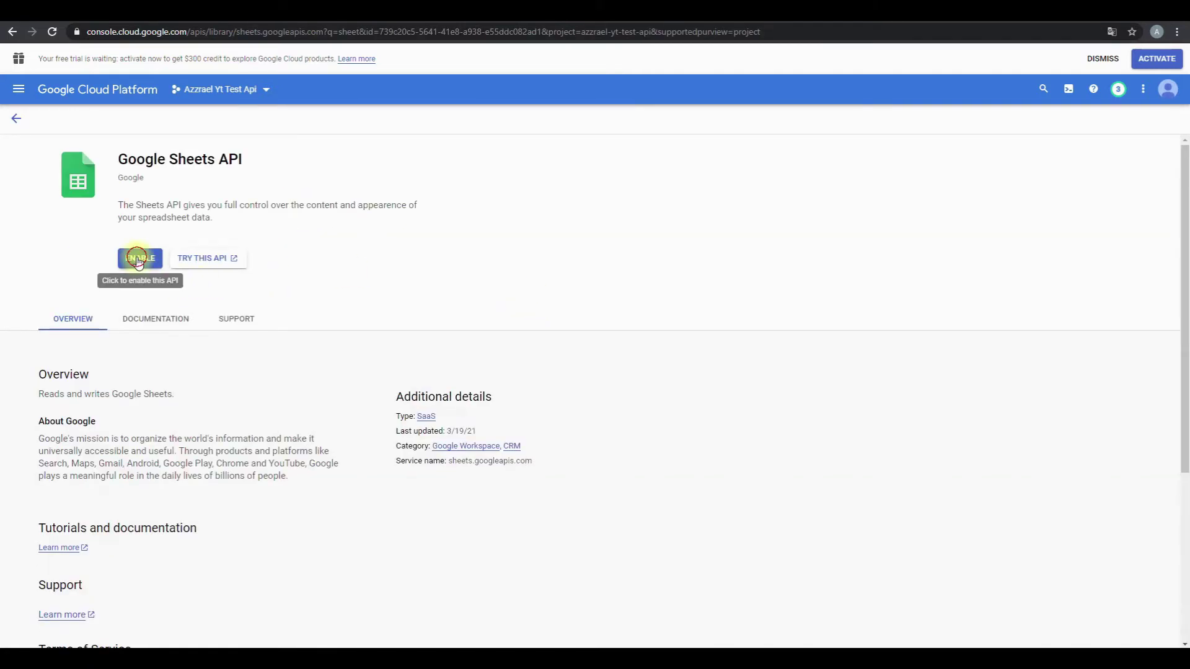
left_click(137, 259)
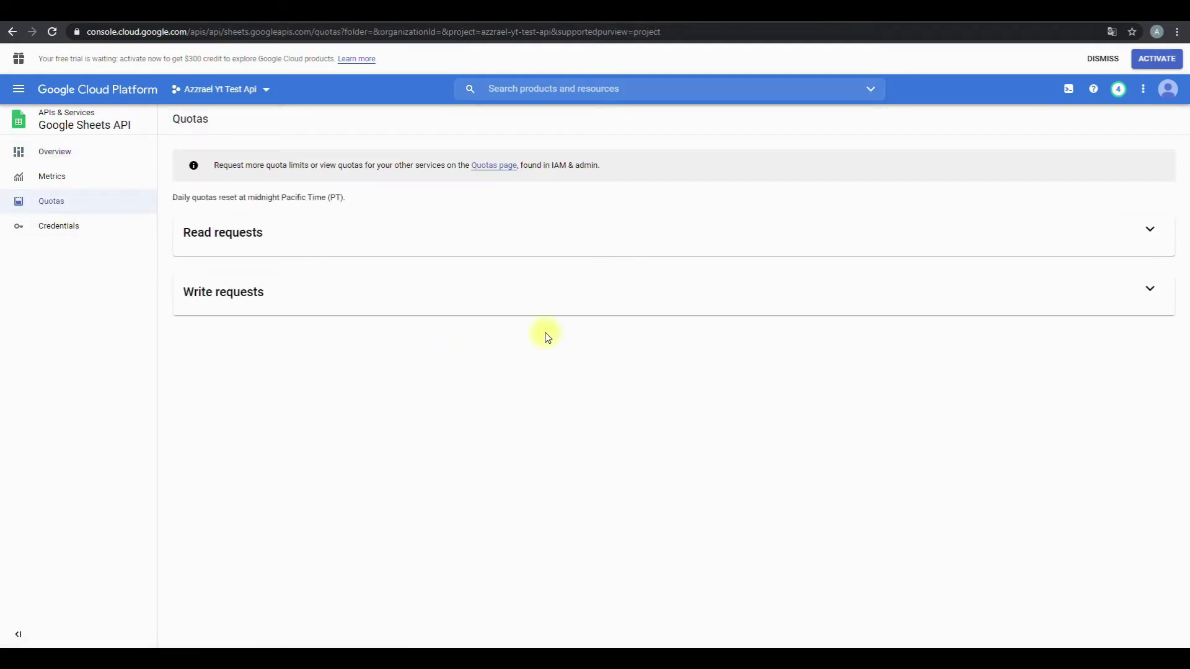
- Check the read and write request quotas of the Google Sheets API and return to its overview
left_click(1151, 233)
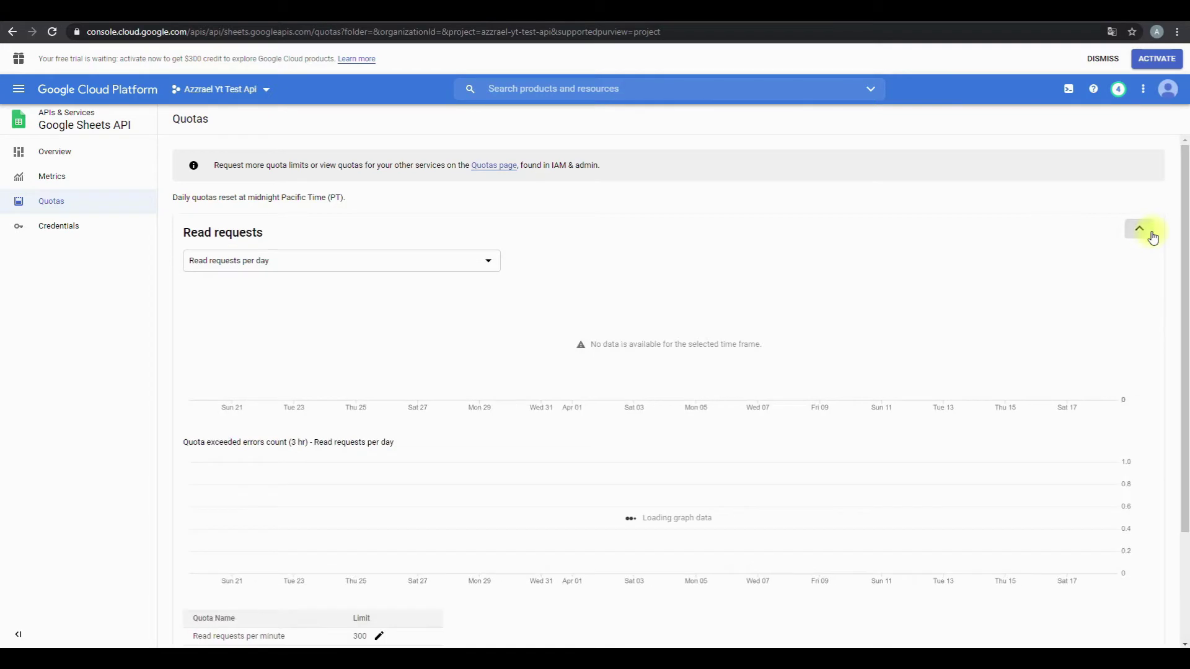
left_click(1151, 235)
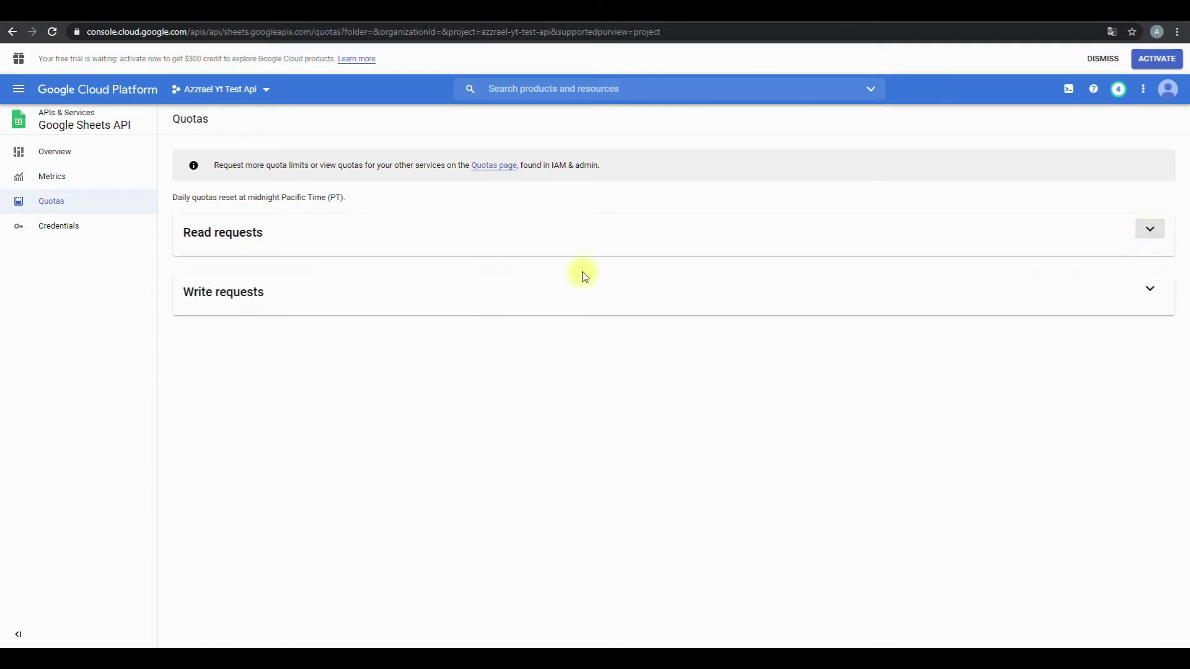
left_click(1146, 289)
left_click(1148, 287)
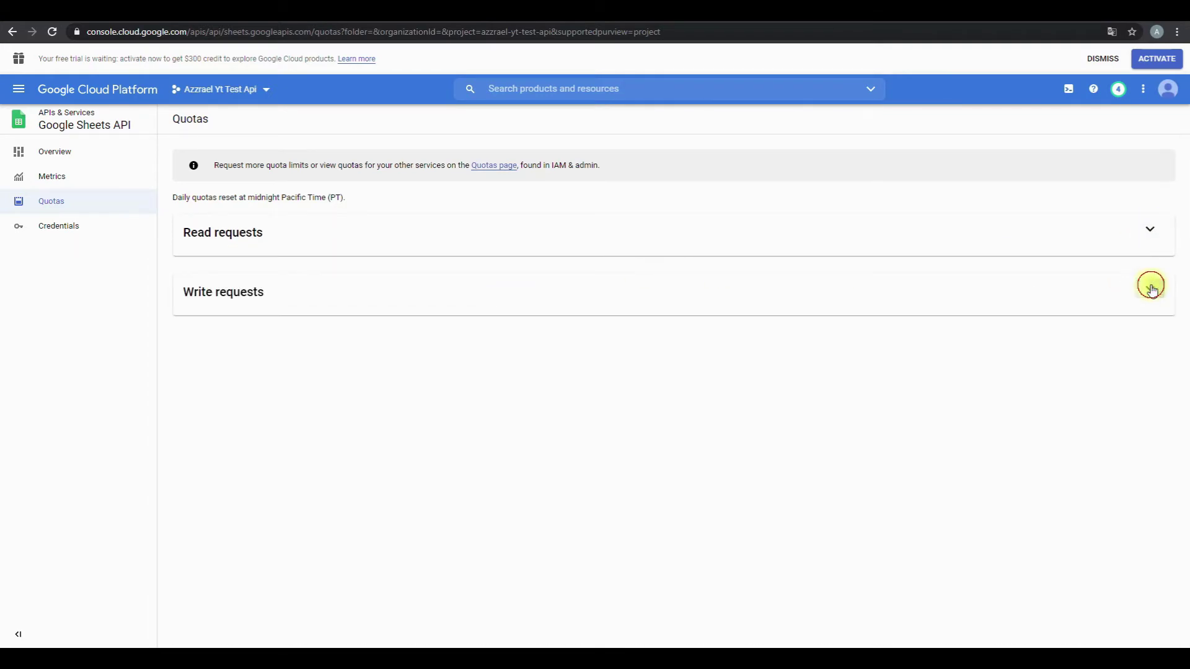
left_click(89, 124)
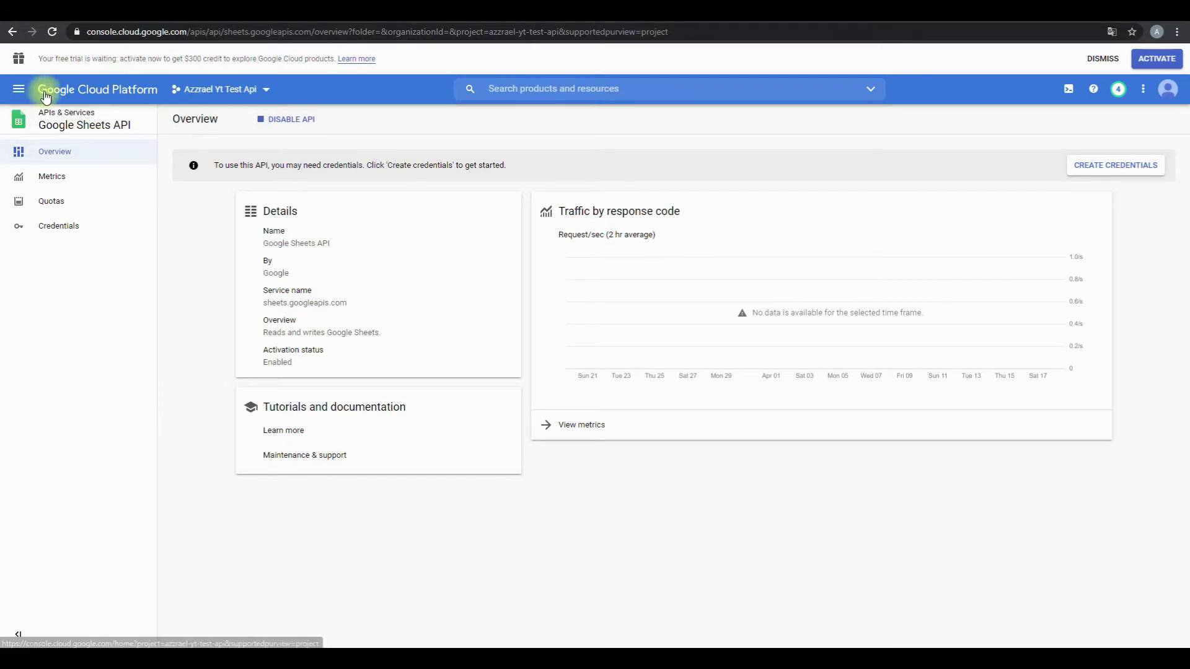
- Check the filter options of the product search and view the project's notifications
left_click(874, 90)
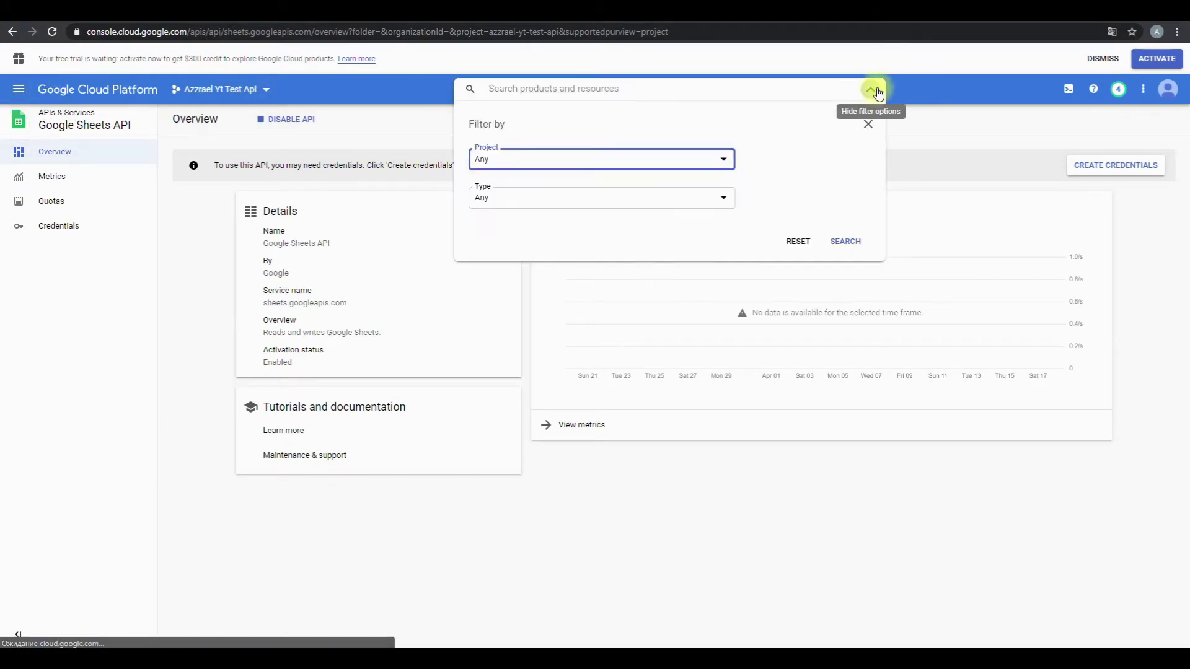
left_click(988, 115)
left_click(1118, 89)
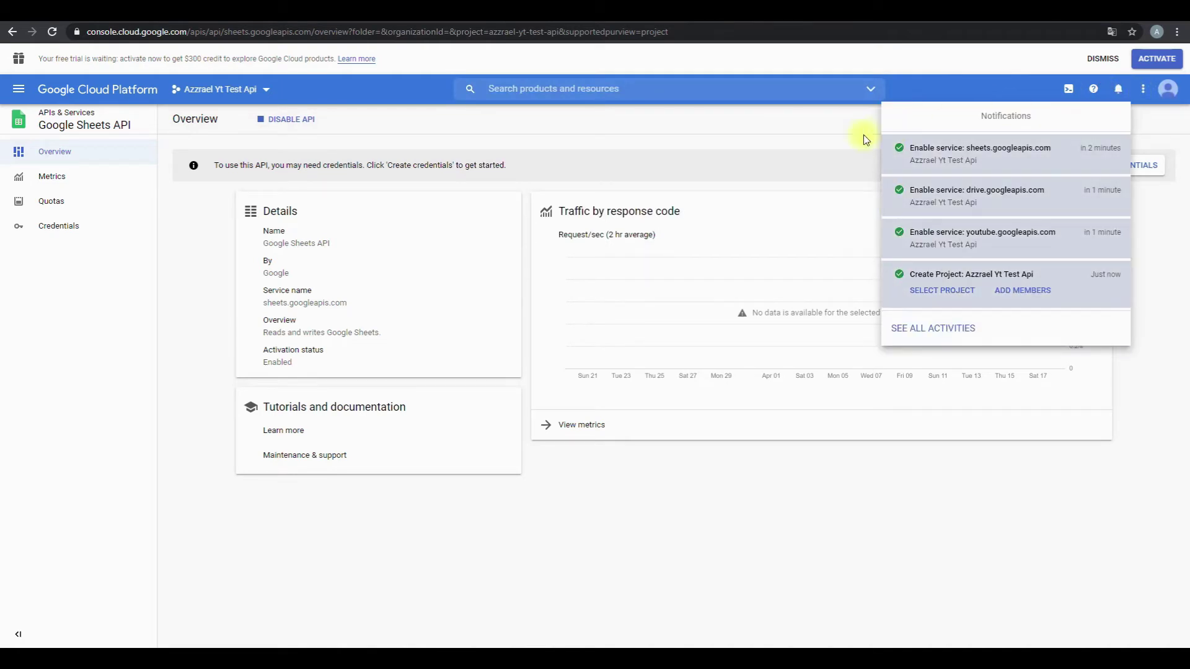
left_click(682, 140)
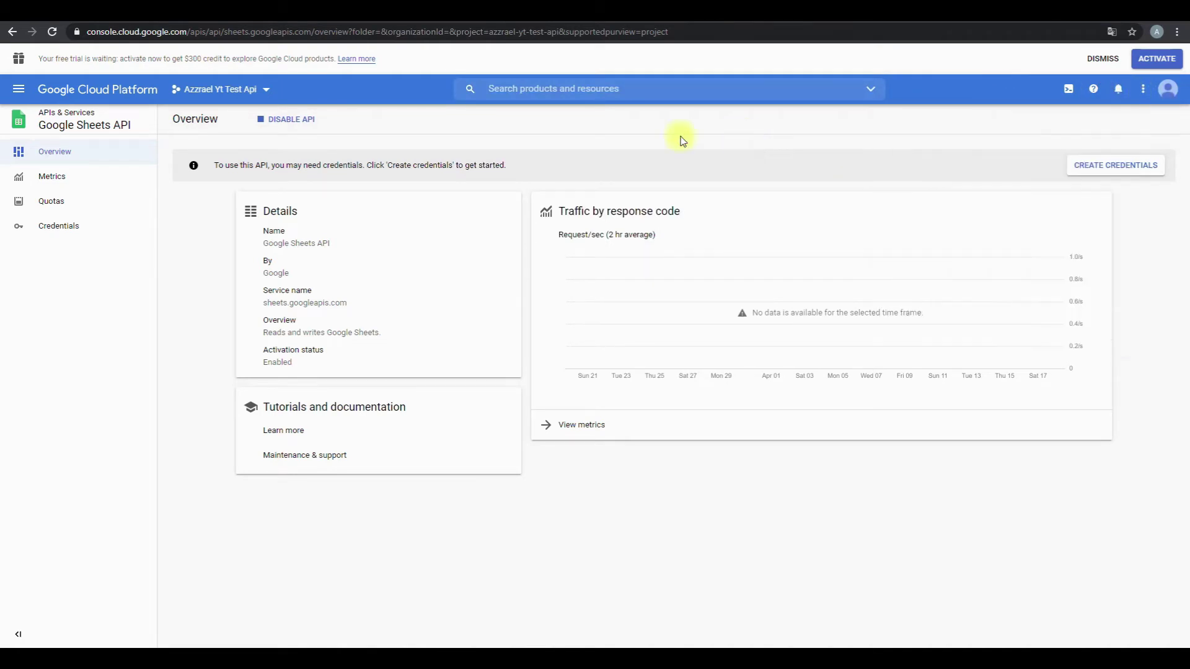
- Open the APIs & Services dashboard, filter its API list to YouTube Data API v3 and clear the filter
left_click(19, 88)
mouse_move(101, 215)
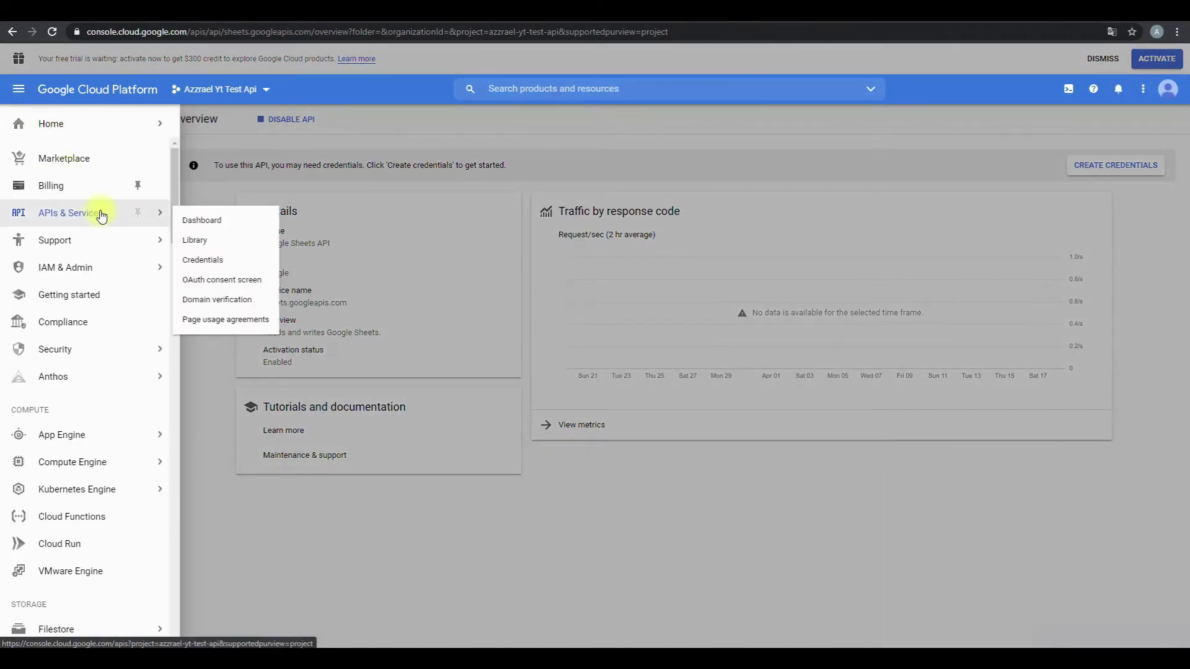
left_click(200, 220)
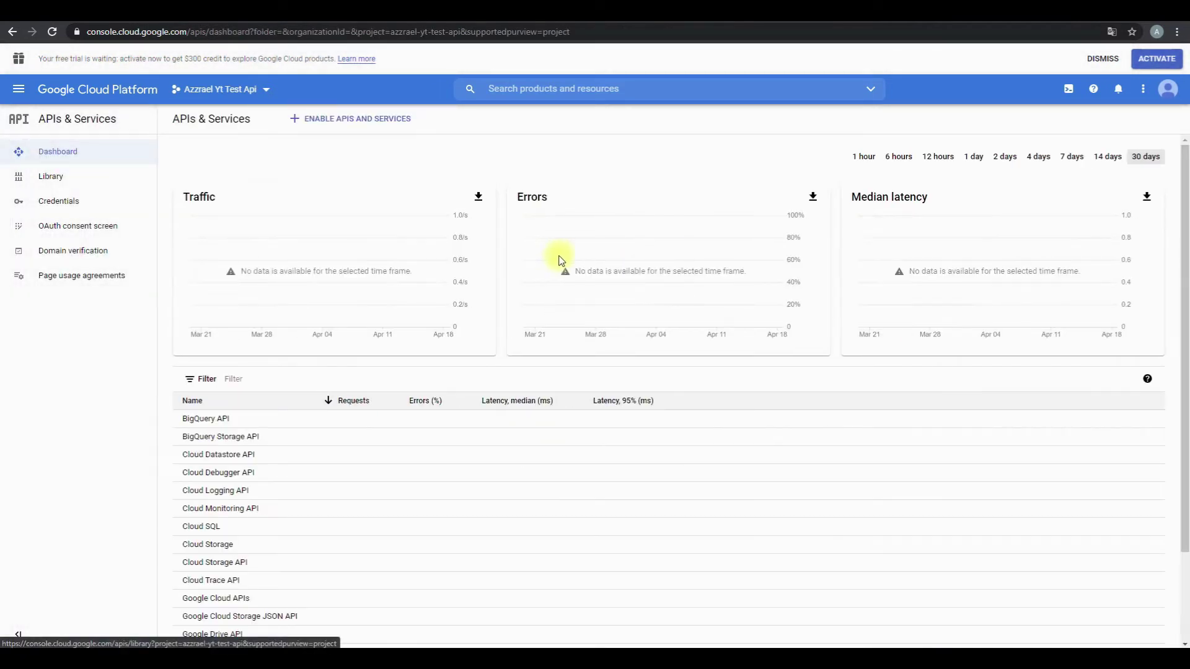
left_click(292, 379)
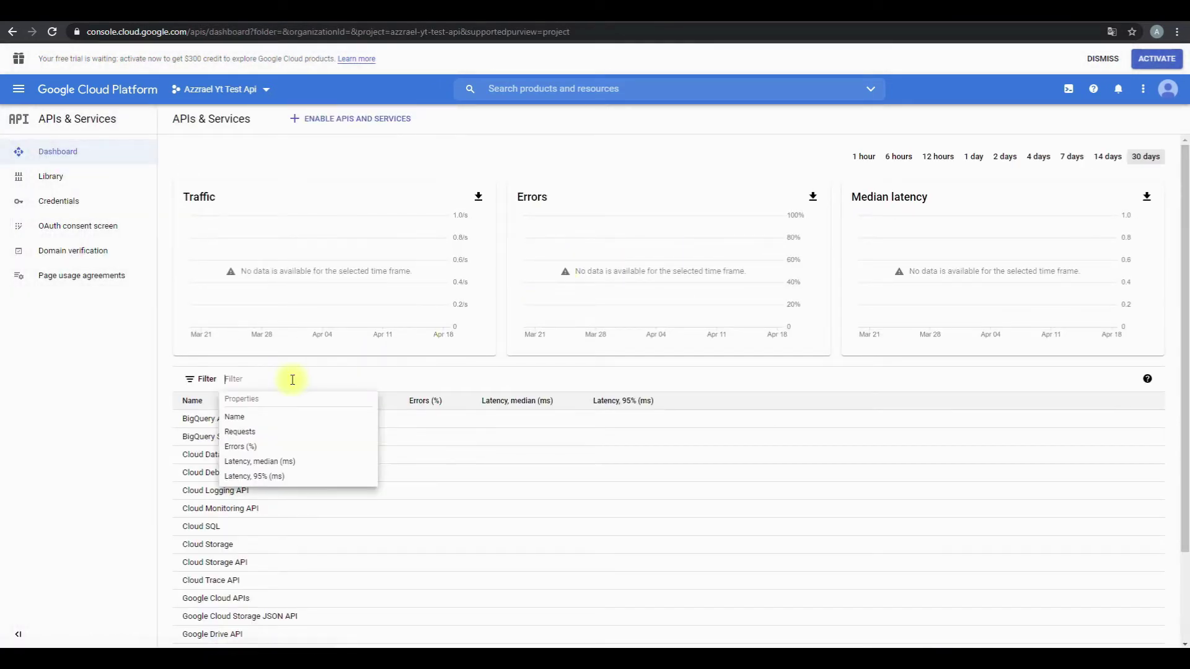
type("yo")
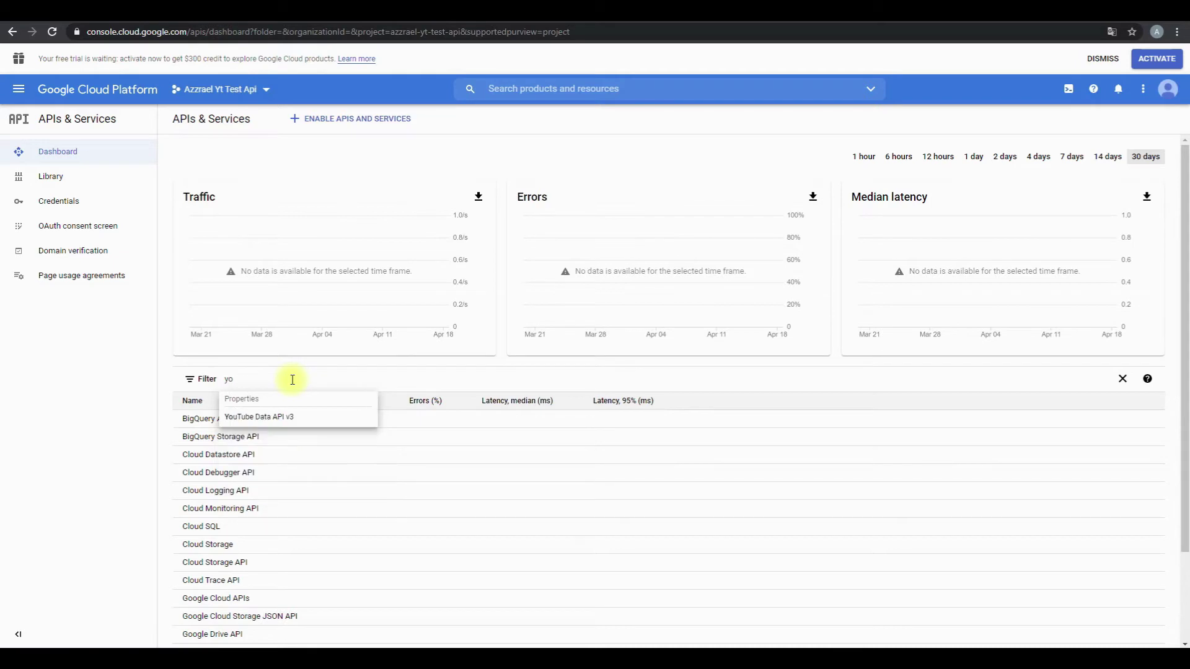
left_click(285, 418)
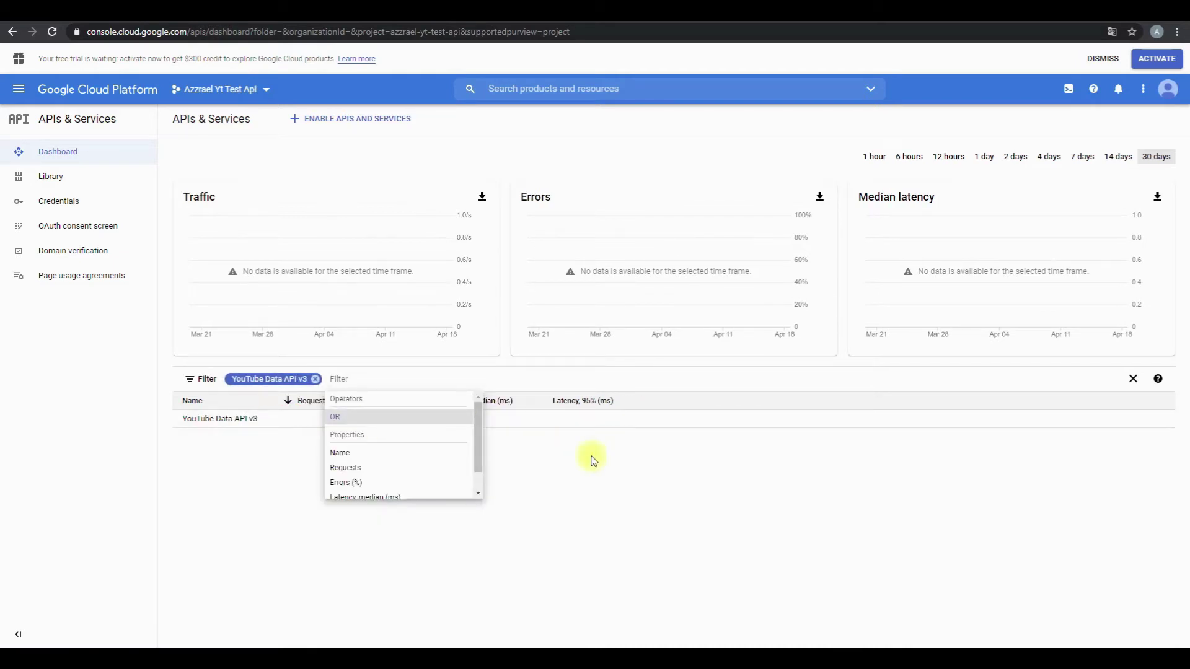
left_click(620, 622)
left_click(316, 379)
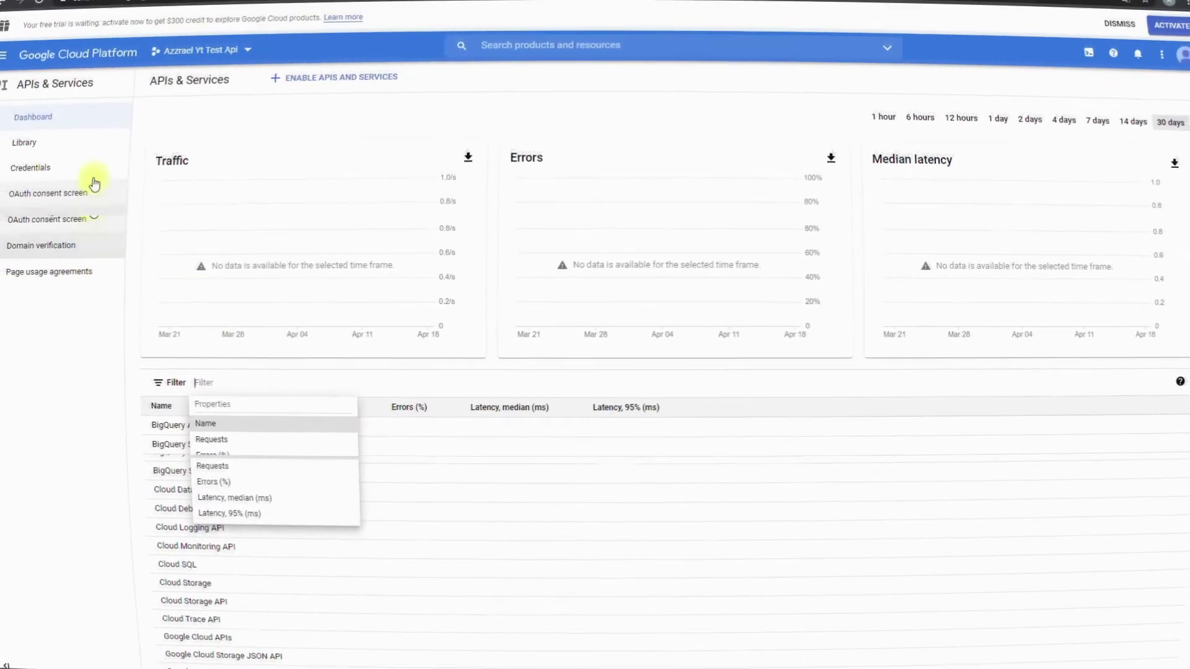
- Create a new API key in the project's credentials and open its restriction settings
left_click(82, 173)
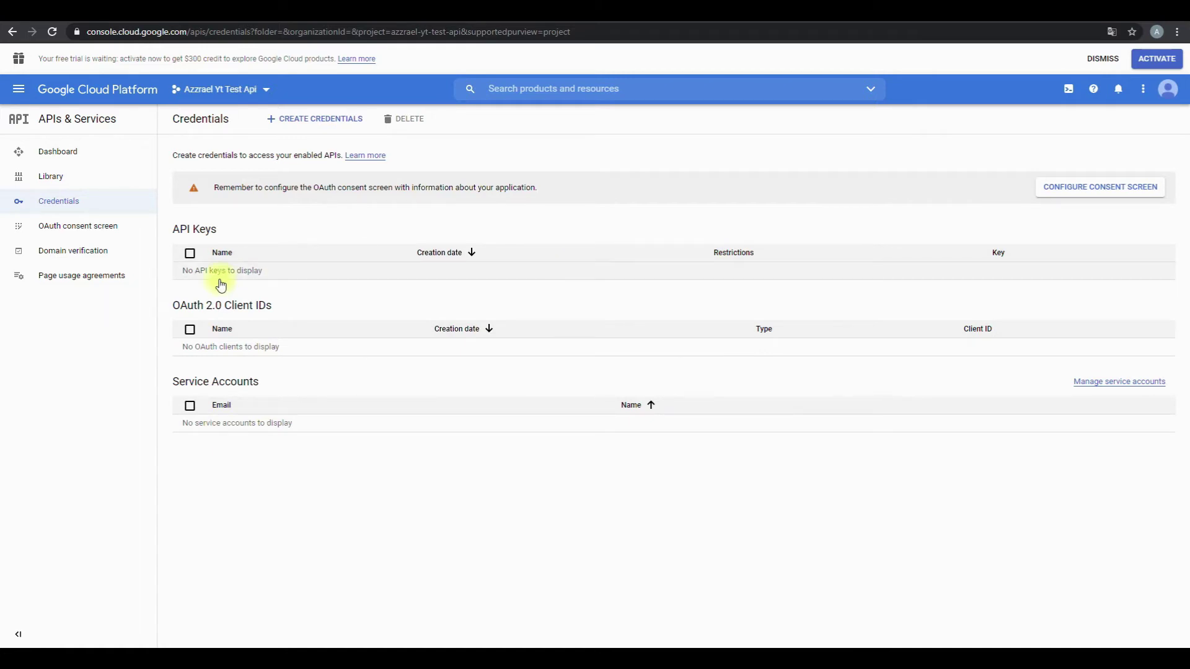
left_click(385, 277)
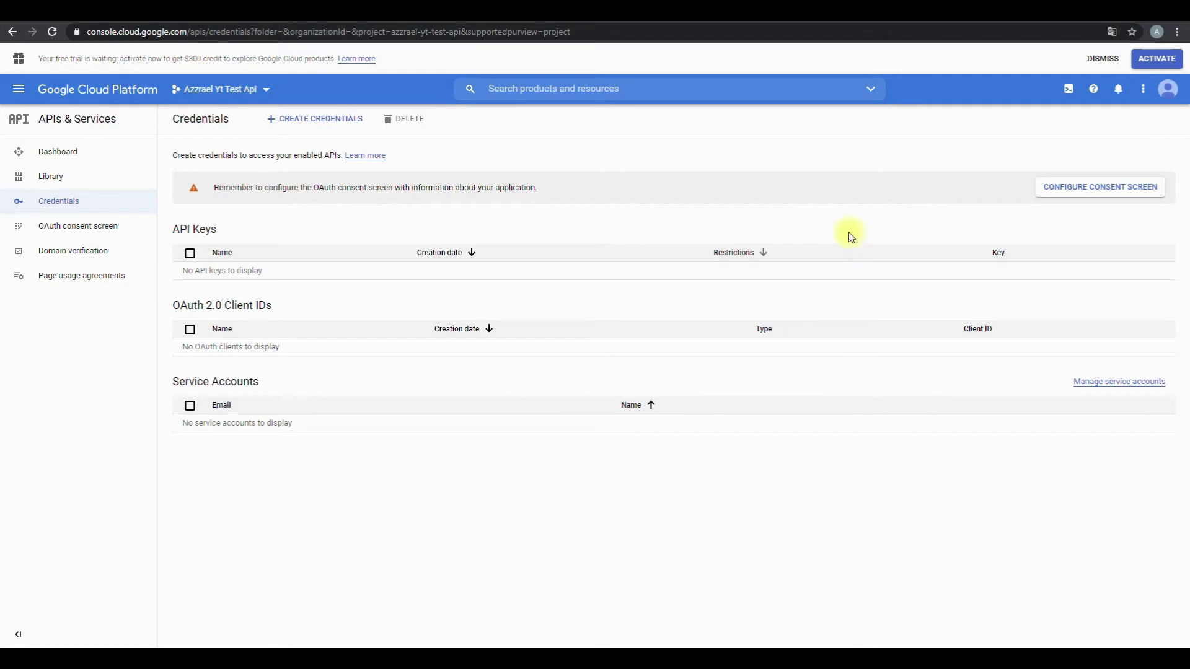
left_click(340, 124)
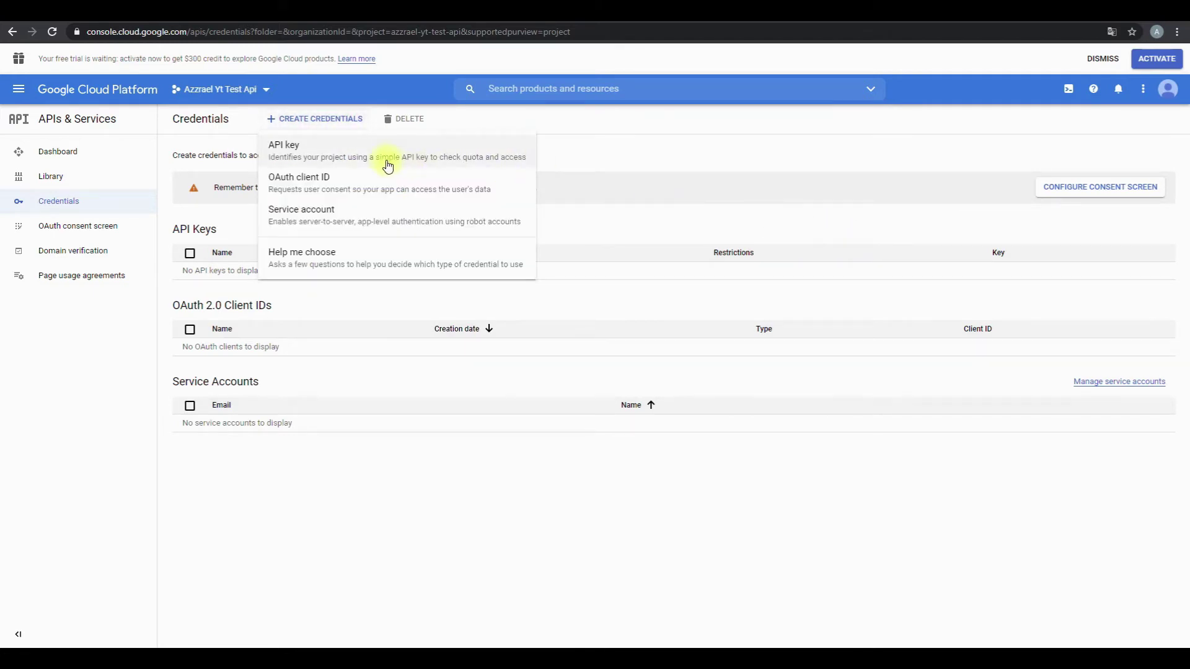
left_click(388, 164)
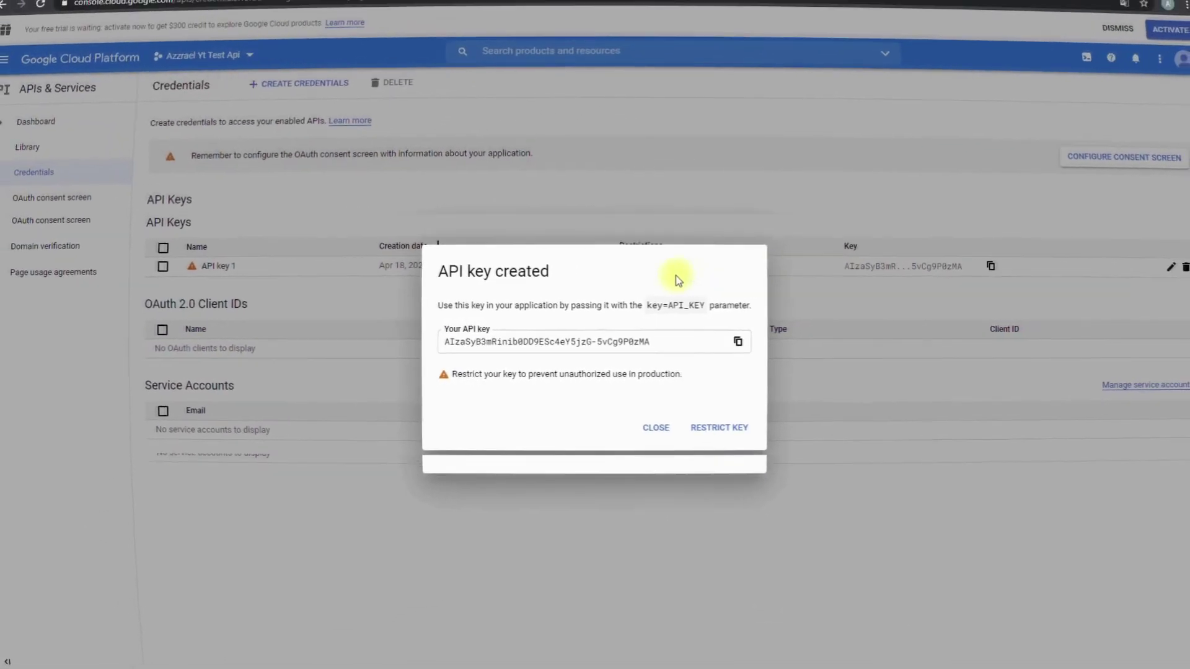
left_click(725, 426)
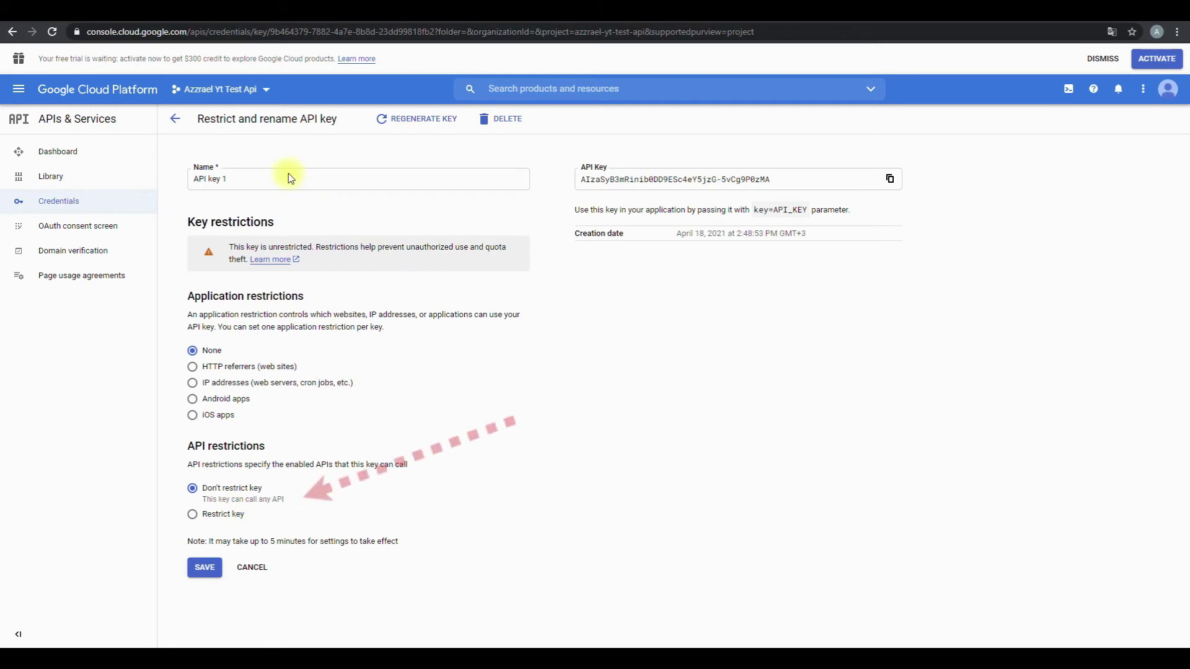
- Go through the API key's application restriction types, from IP addresses to HTTP referrers and Android apps, finishing on iOS apps
left_click(240, 382)
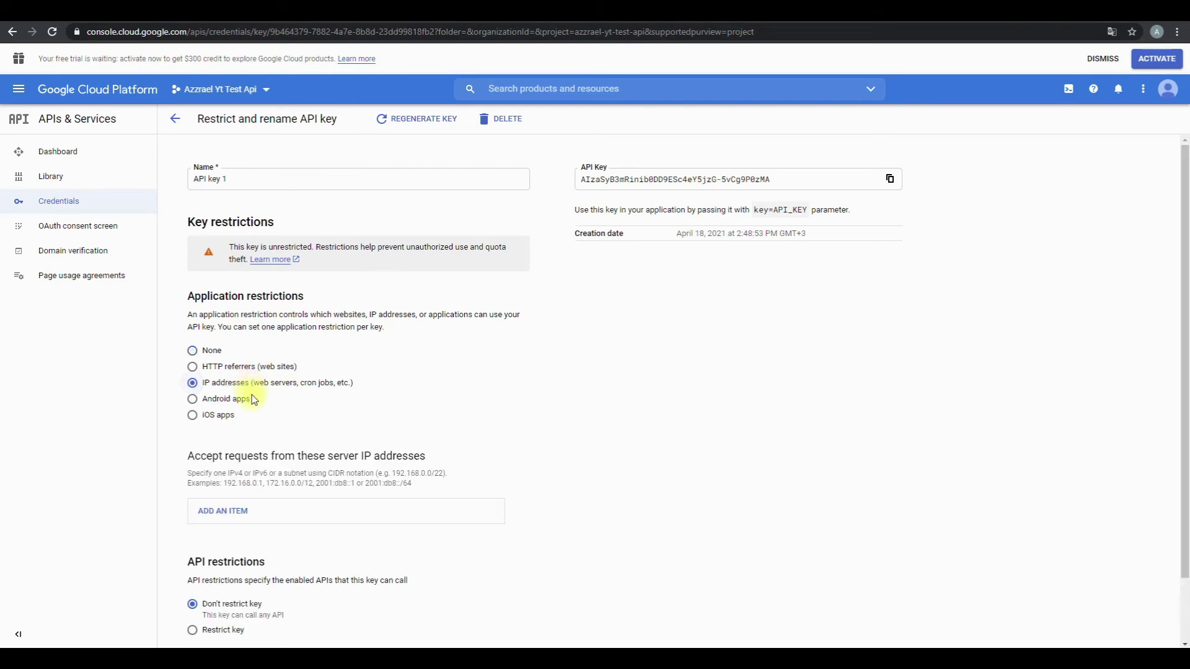
left_click(230, 401)
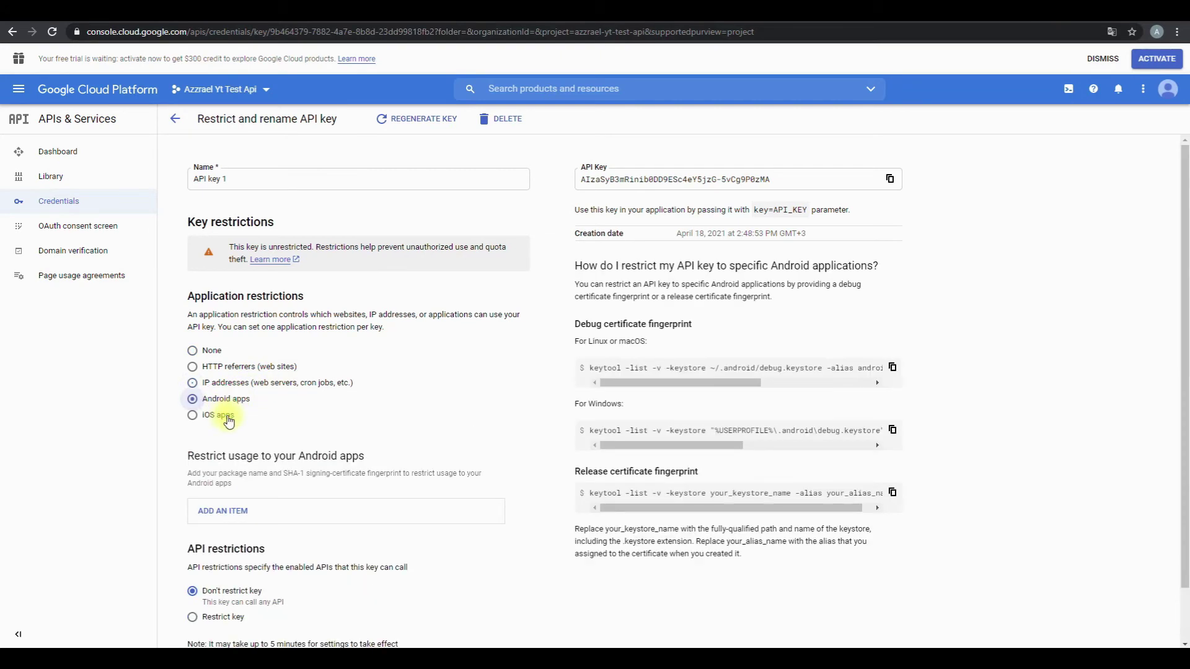
left_click(225, 418)
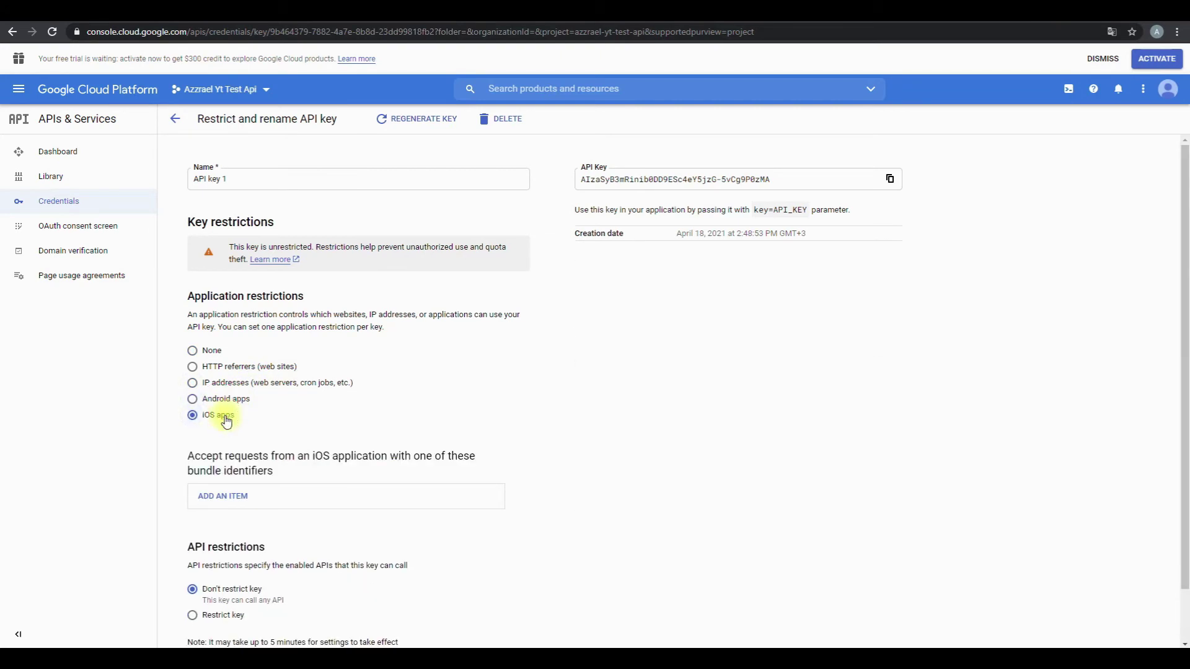
left_click(213, 371)
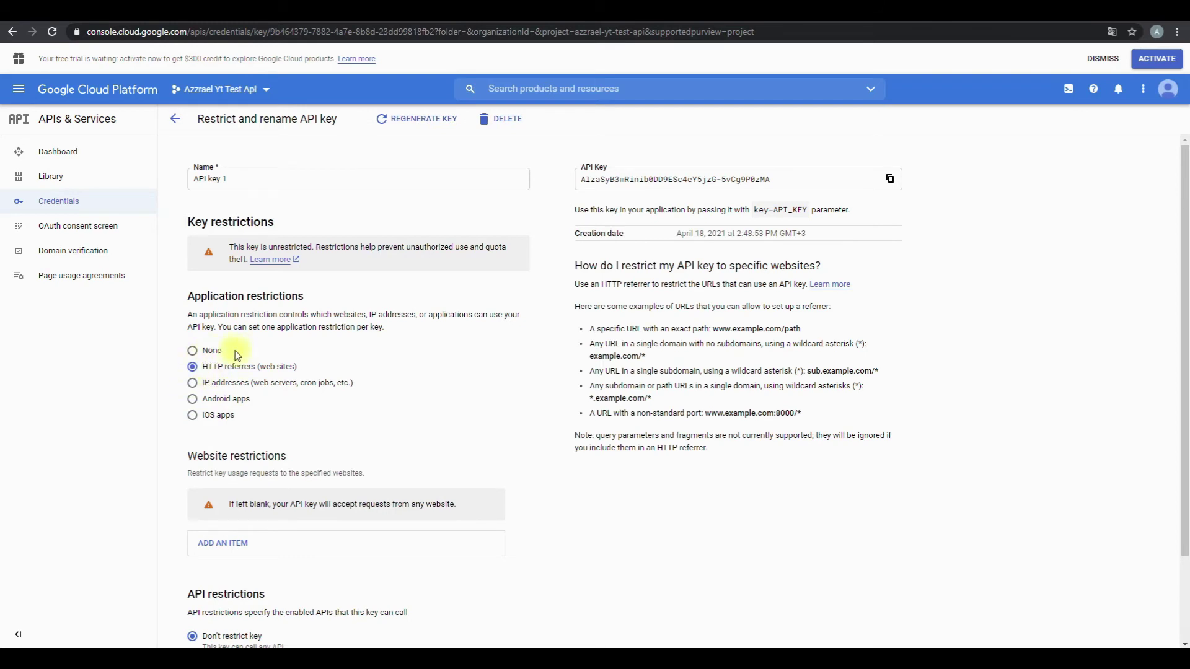
left_click(245, 383)
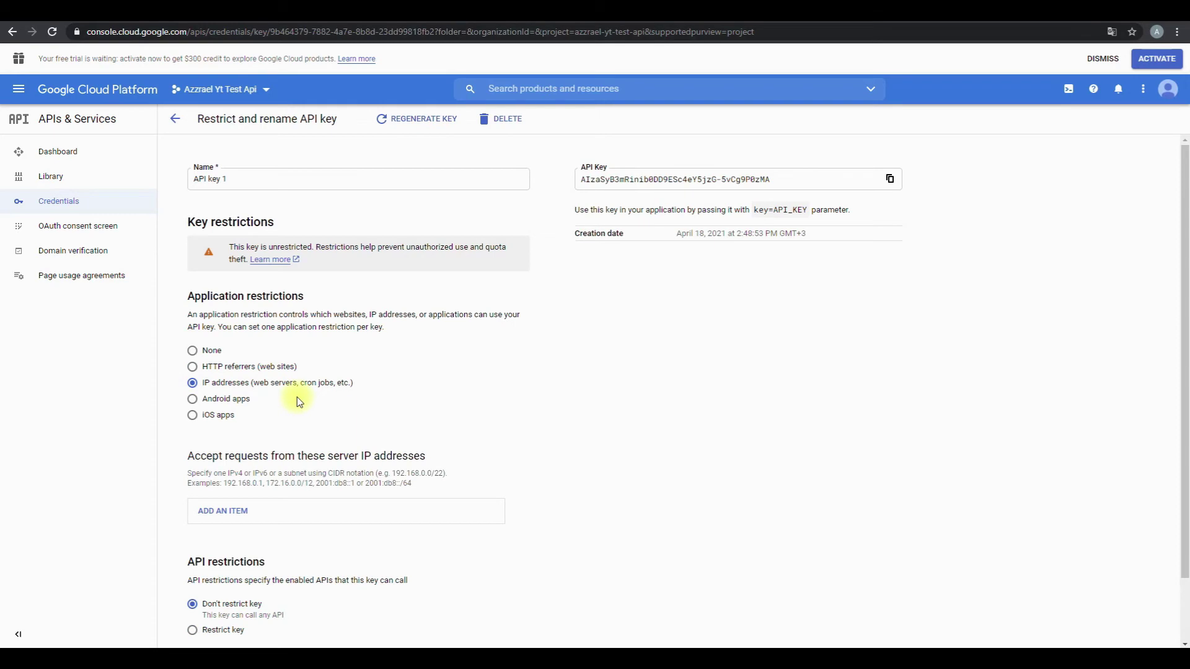
scroll(301, 397, "down", 1)
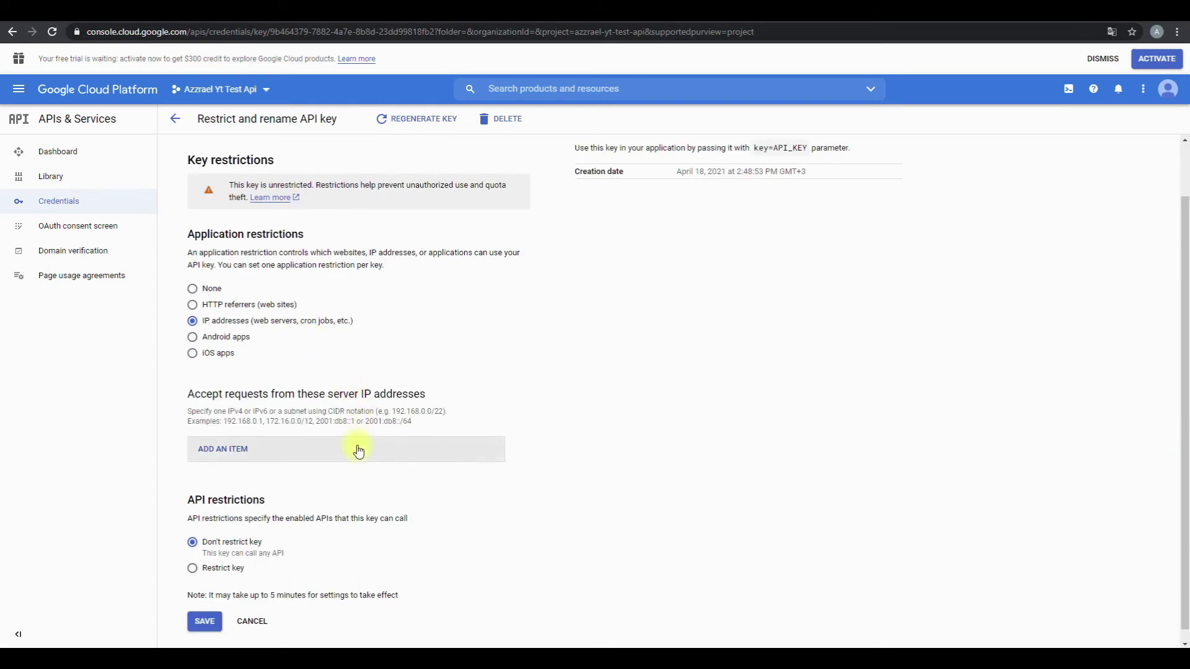
left_click(193, 338)
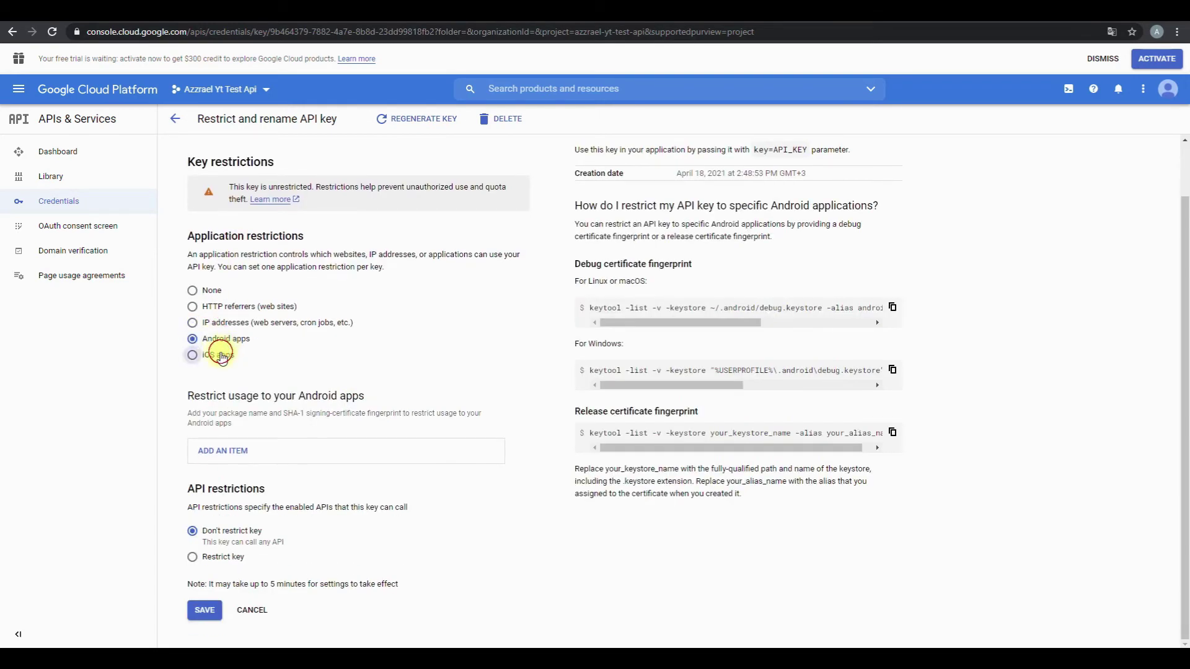
left_click(220, 355)
- Set the API restrictions to Restrict key and look through the selectable APIs without choosing any
left_click(224, 558)
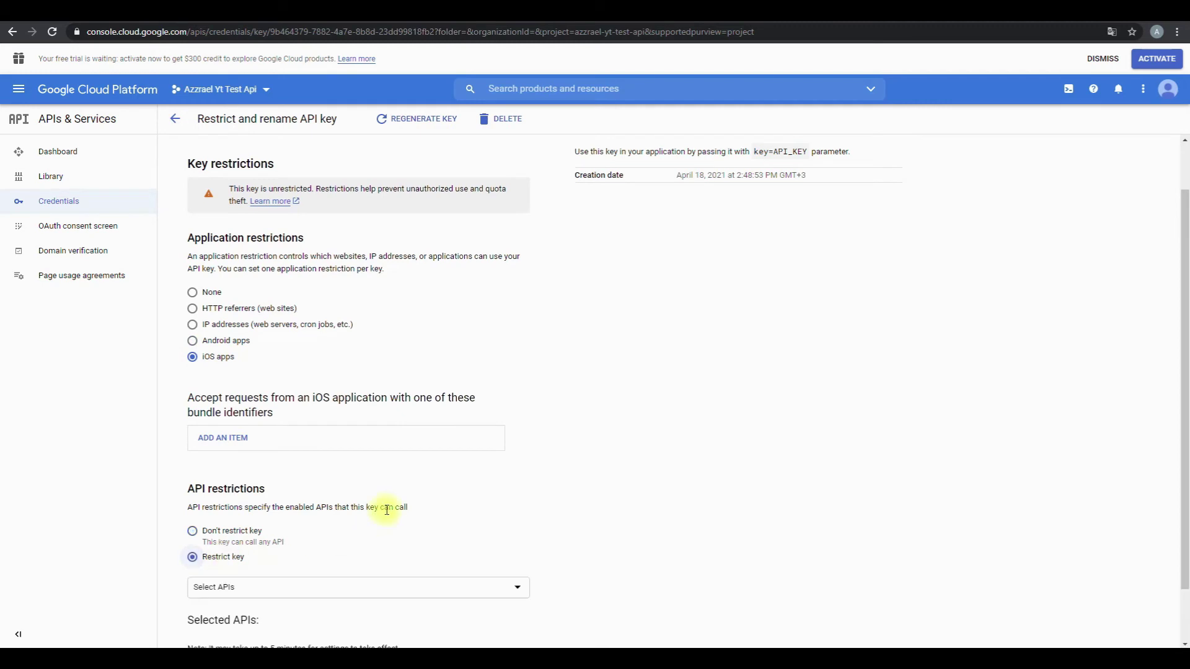
left_click(327, 588)
scroll(451, 470, "down", 3)
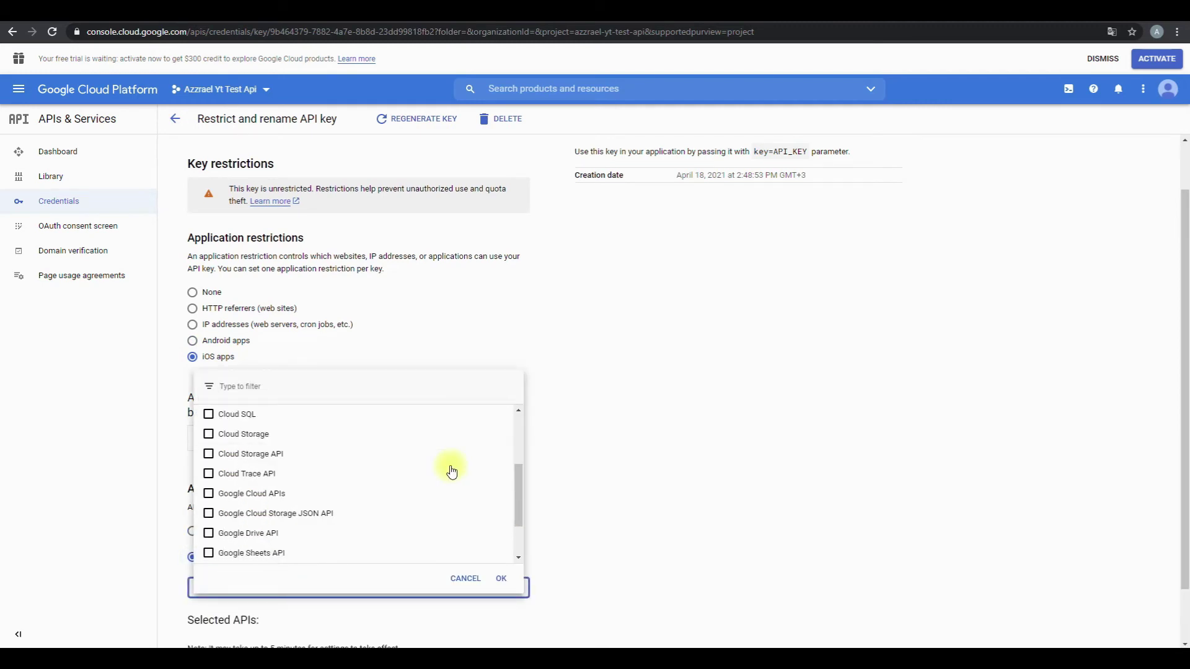
scroll(451, 471, "up", 2)
scroll(450, 469, "up", 1)
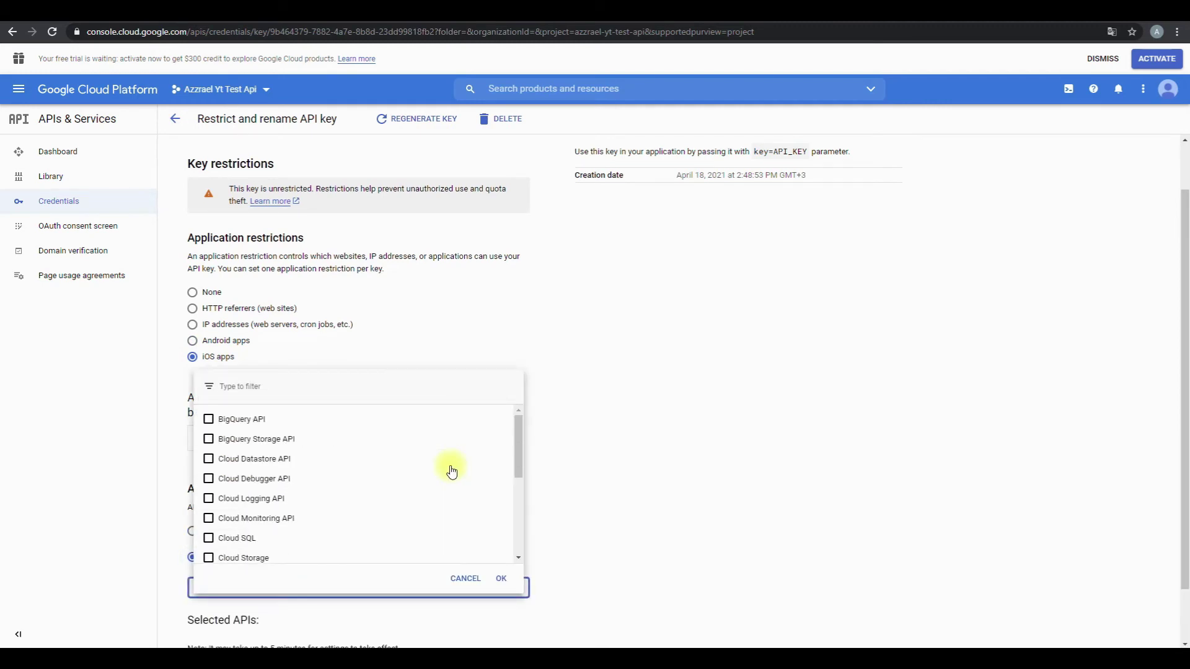
scroll(449, 469, "down", 3)
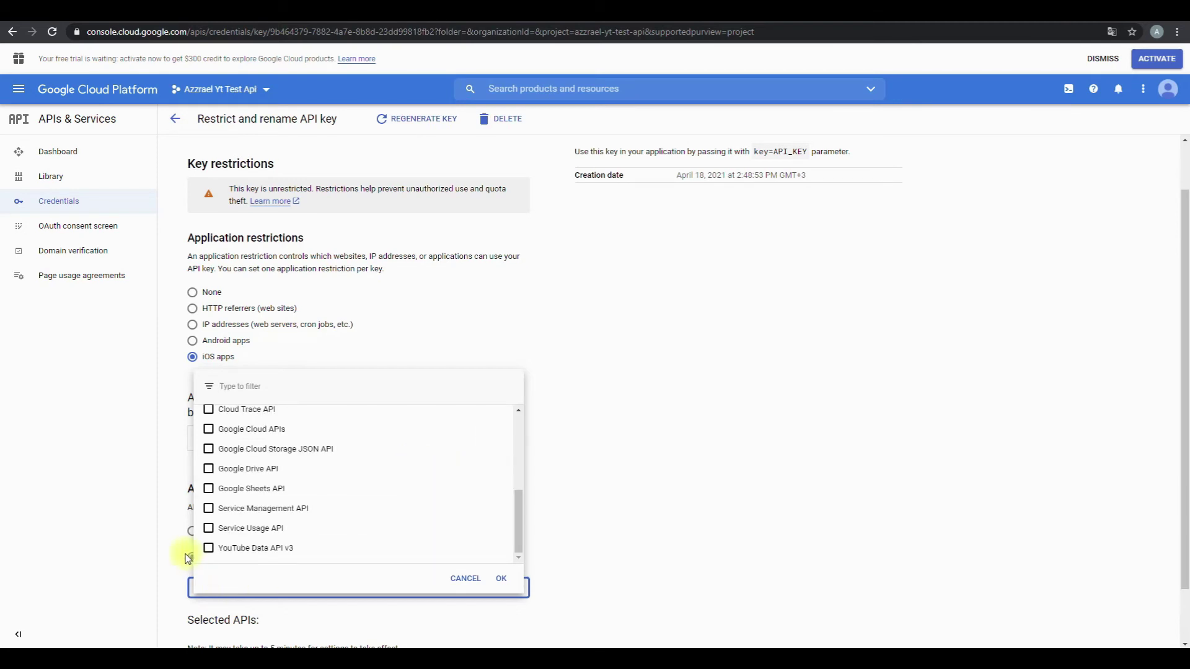
left_click(462, 577)
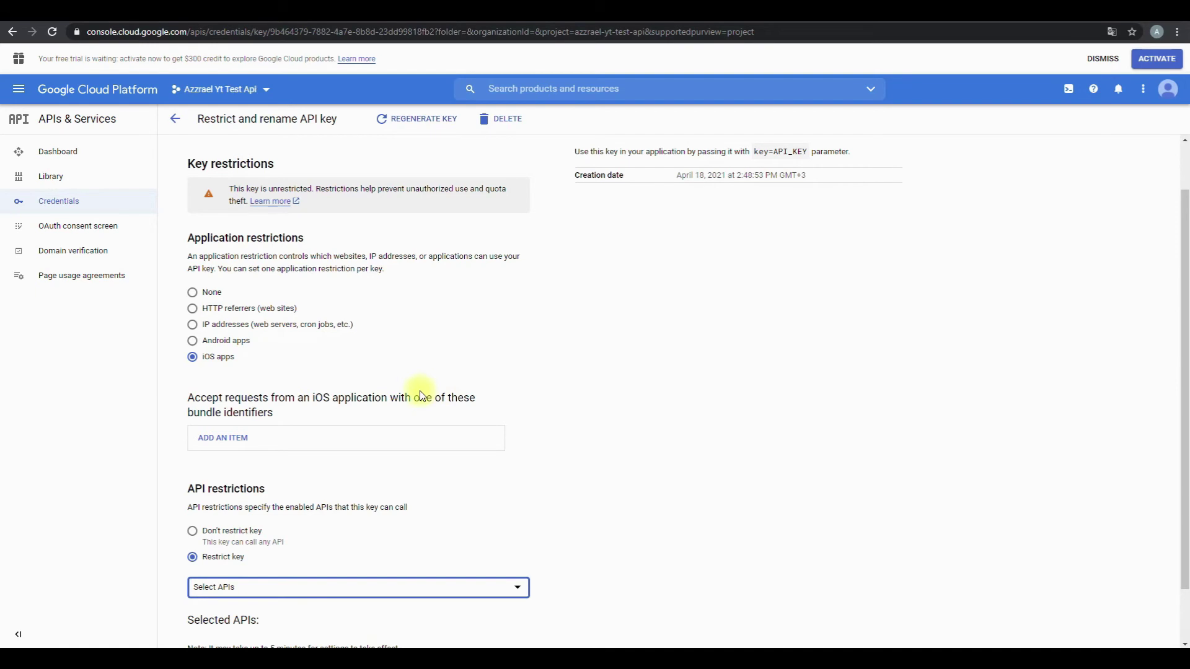
- Rename the API key as "will be deleted"
scroll(427, 392, "up", 1)
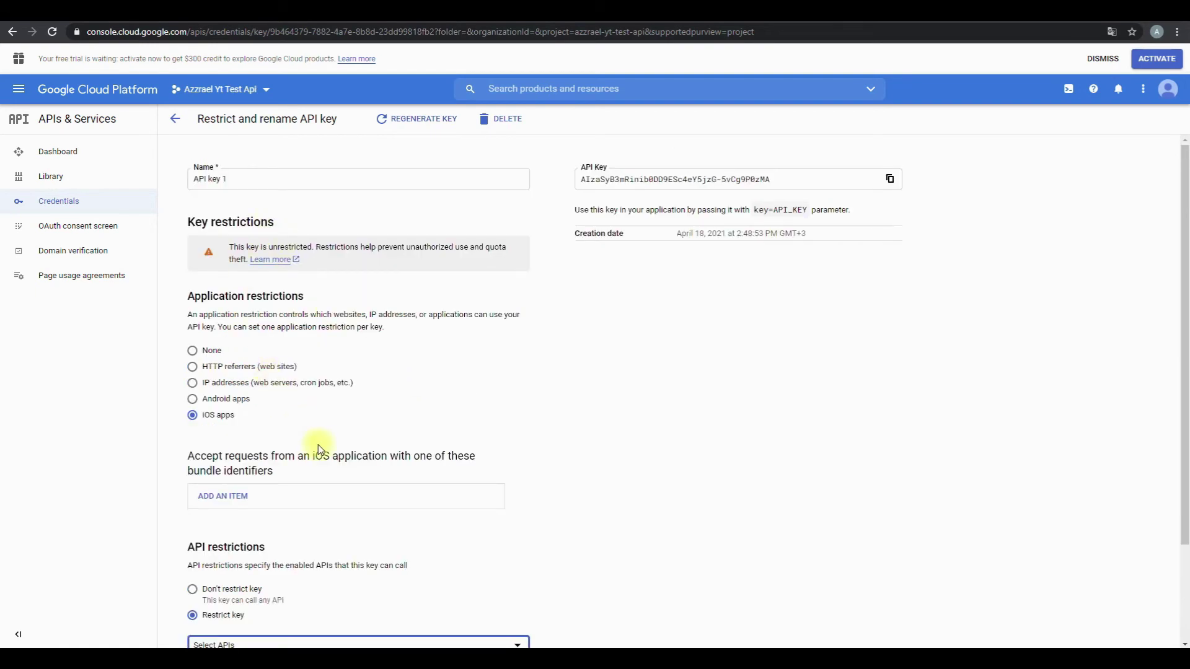
left_click(279, 179)
left_click_drag(287, 178, 200, 181)
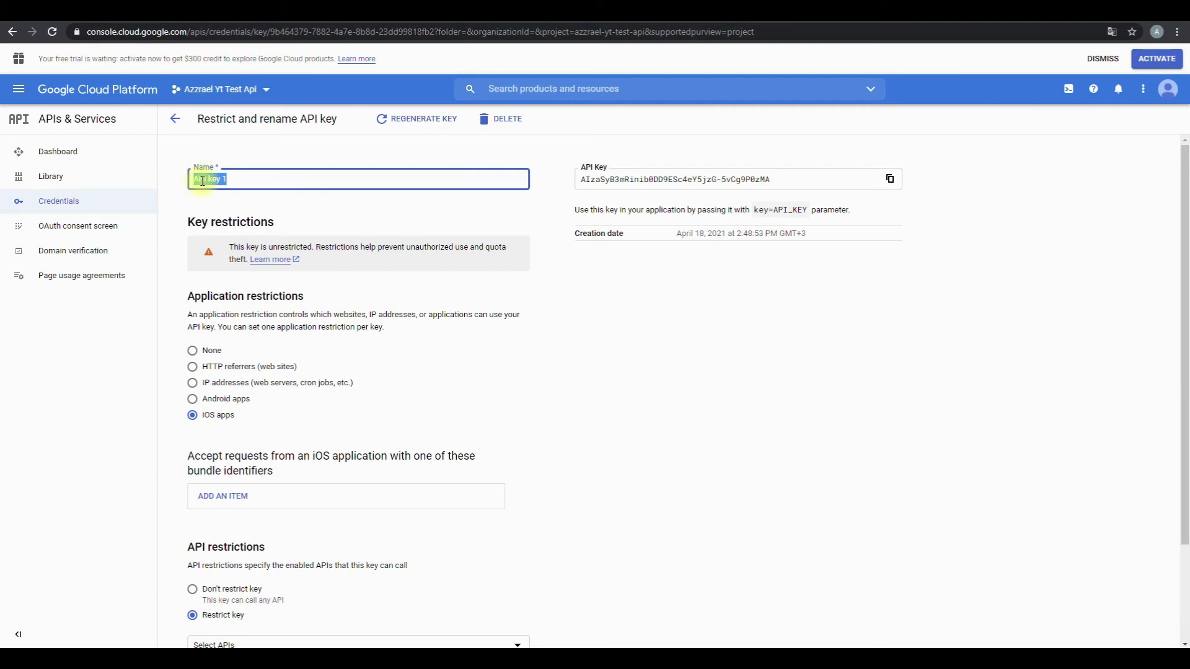
type("will be deleted")
- Set the key's application restrictions to None and its API restrictions to Don't restrict key, and save the settings
left_click(211, 350)
scroll(455, 353, "down", 1)
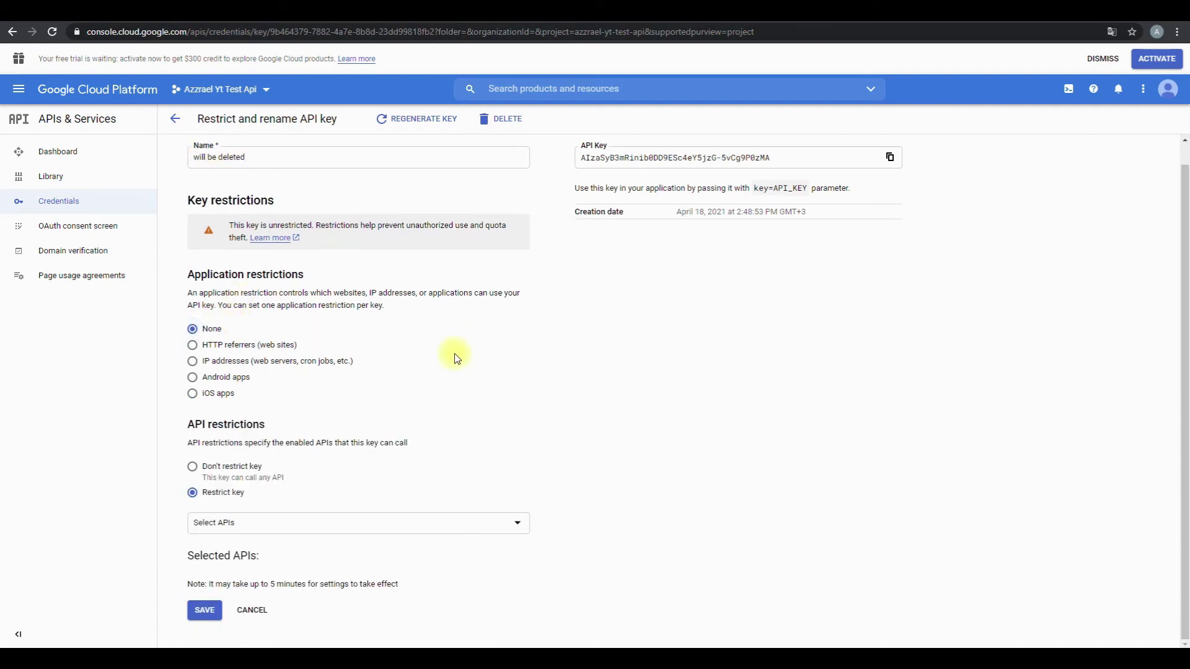
left_click(236, 467)
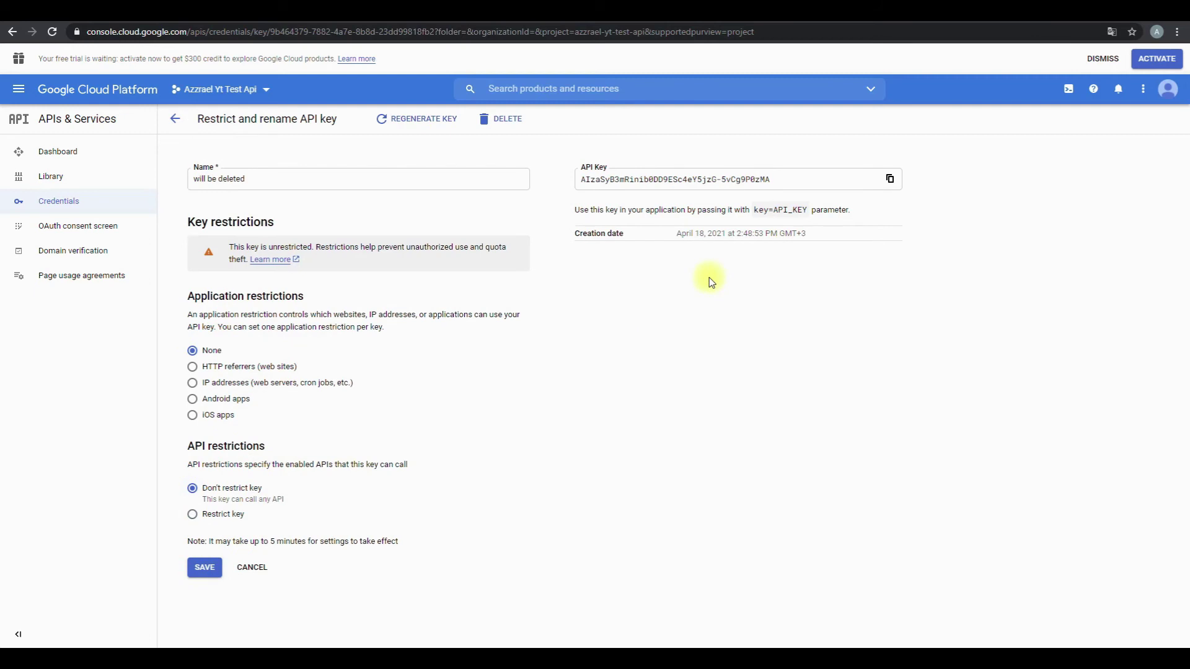
left_click(210, 572)
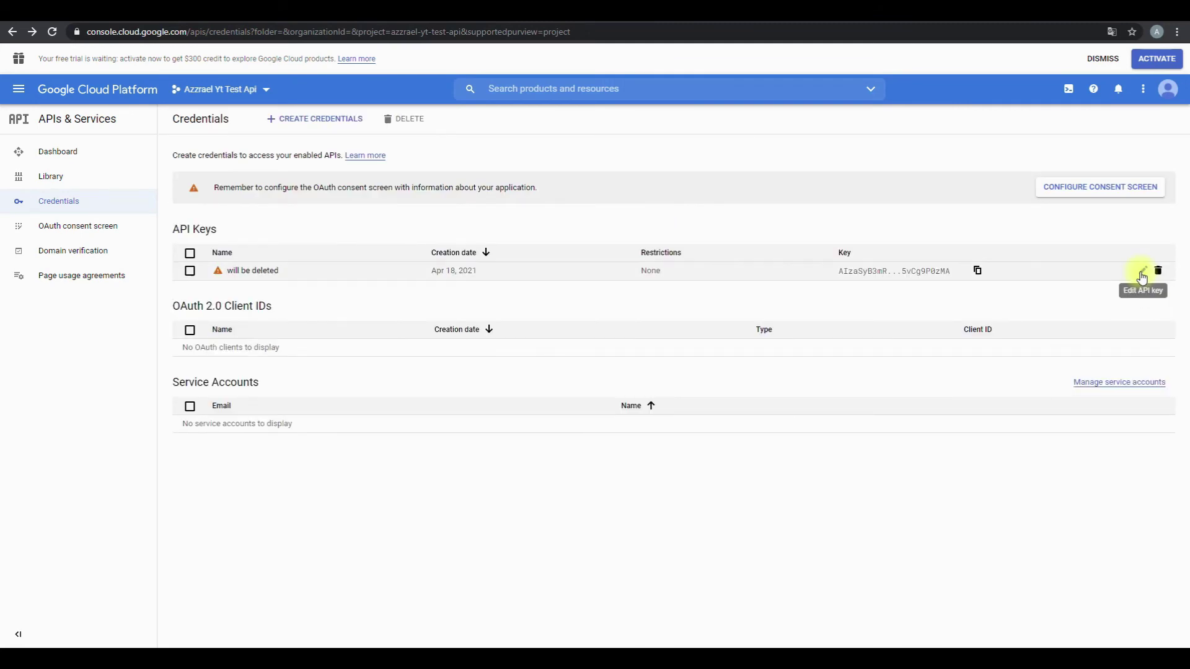
- Copy the API key from the credentials list, and reopen its settings before returning to the APIs & Services dashboard
left_click(978, 272)
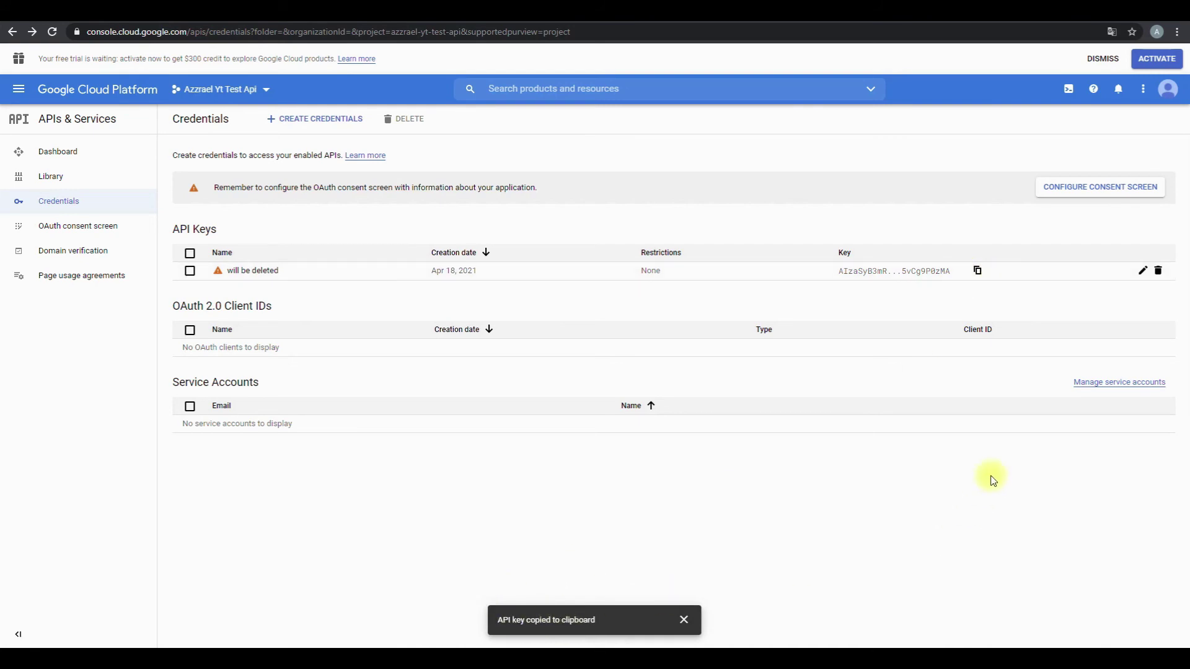
left_click(1150, 271)
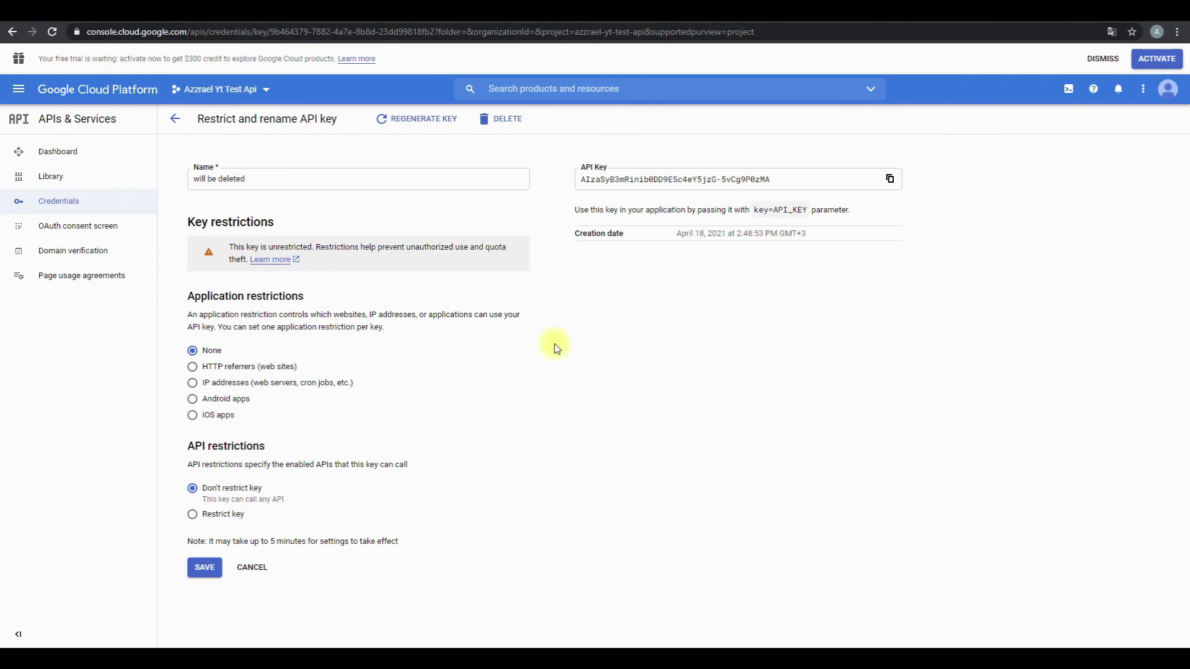
left_click(91, 147)
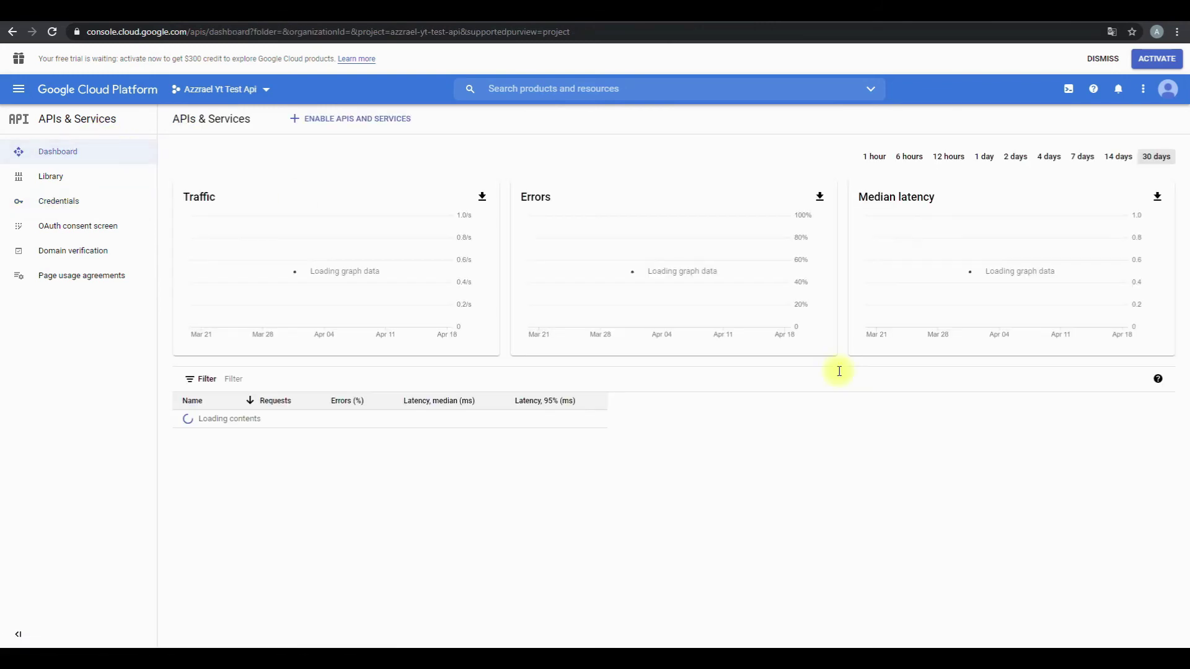
- Open the project's Quotas page under IAM & Admin
left_click(19, 89)
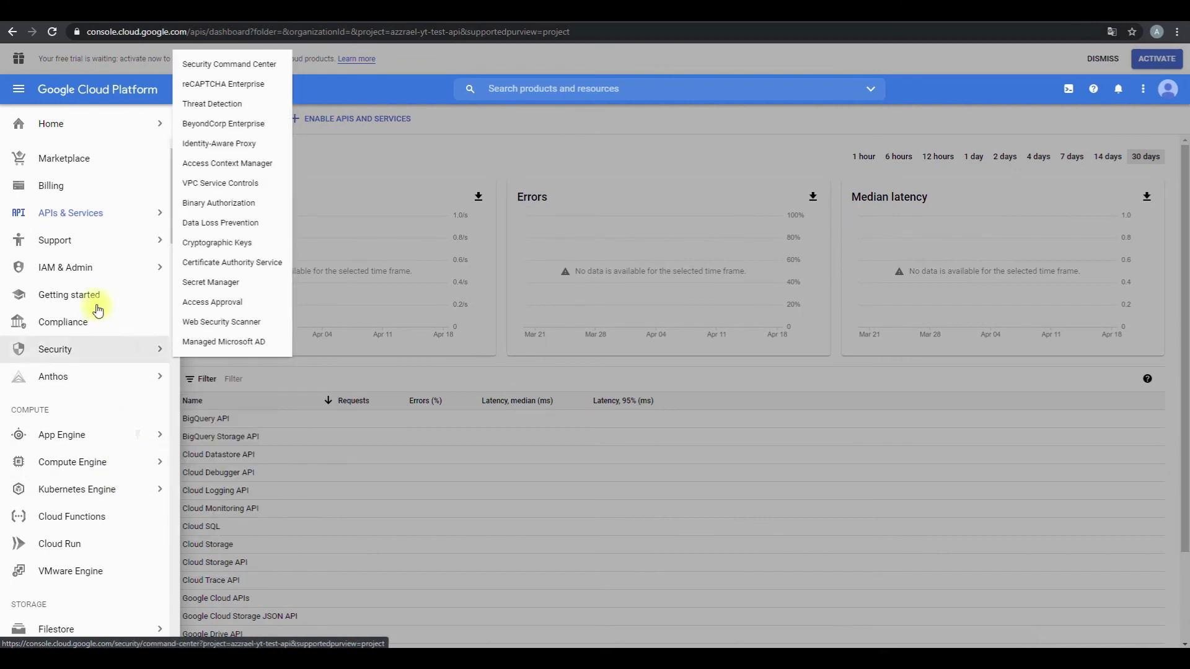
mouse_move(93, 268)
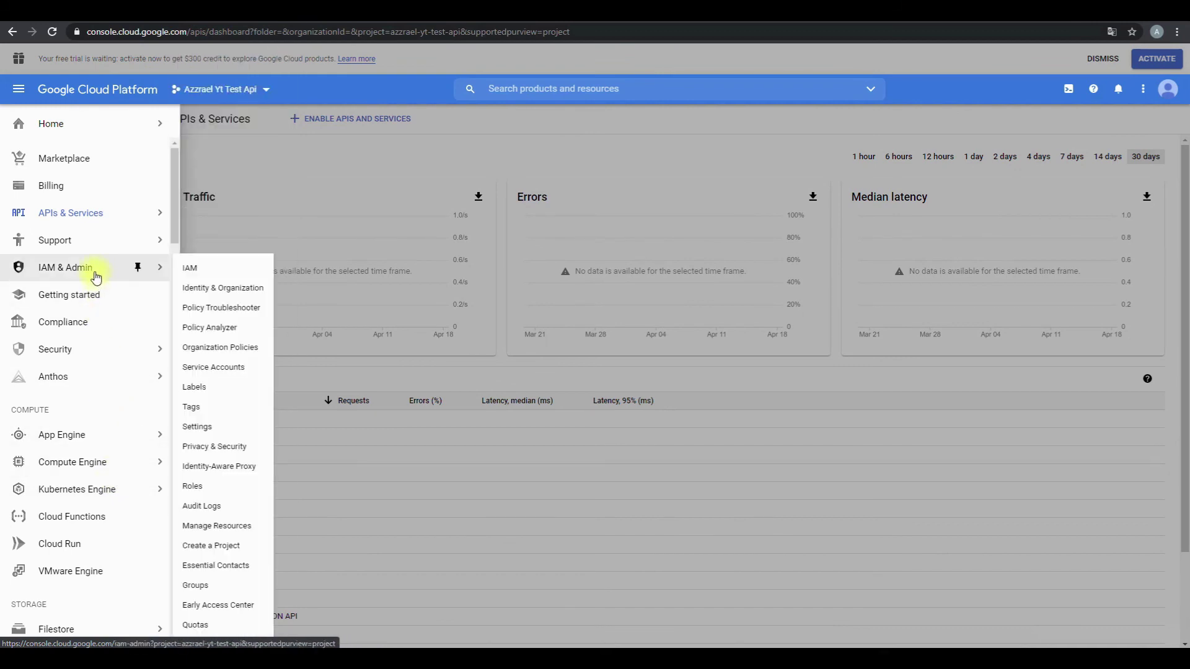
left_click(206, 629)
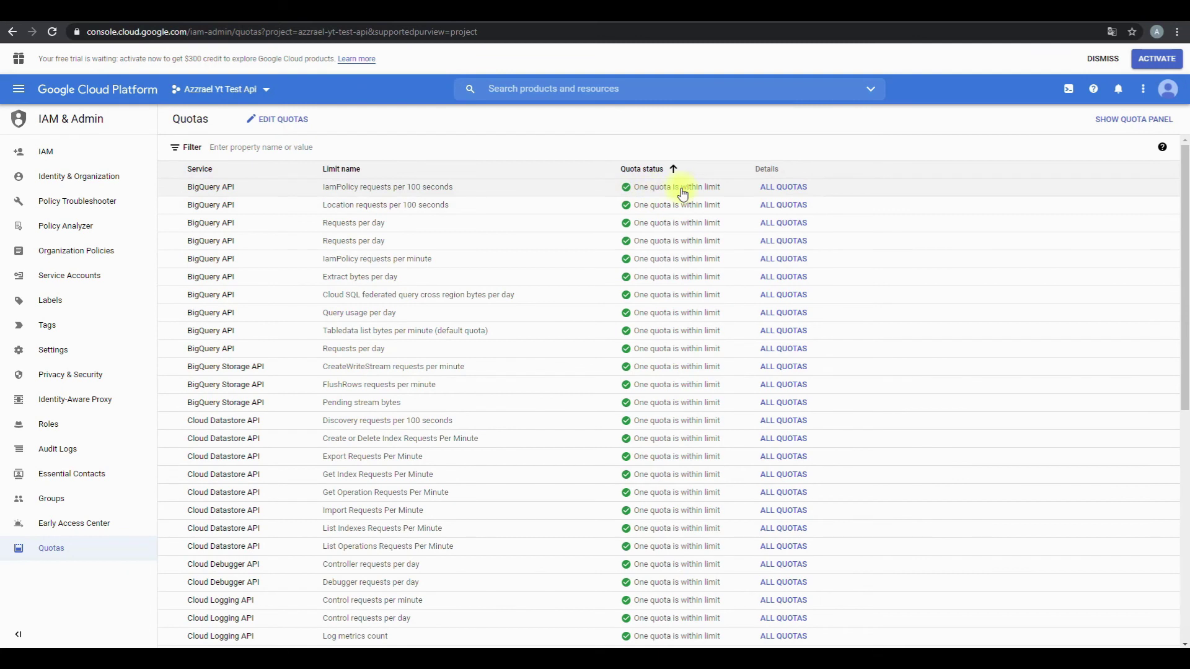
- Filter the quotas by Quota status within limit, and remove the filter again
left_click(442, 147)
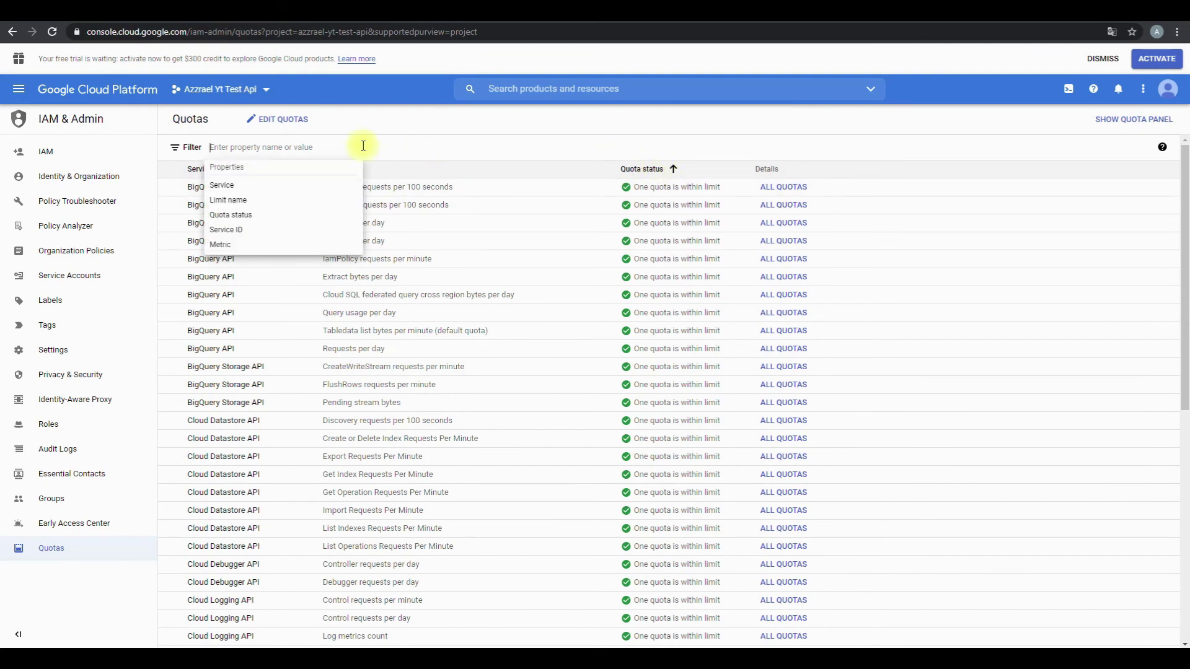
left_click(244, 215)
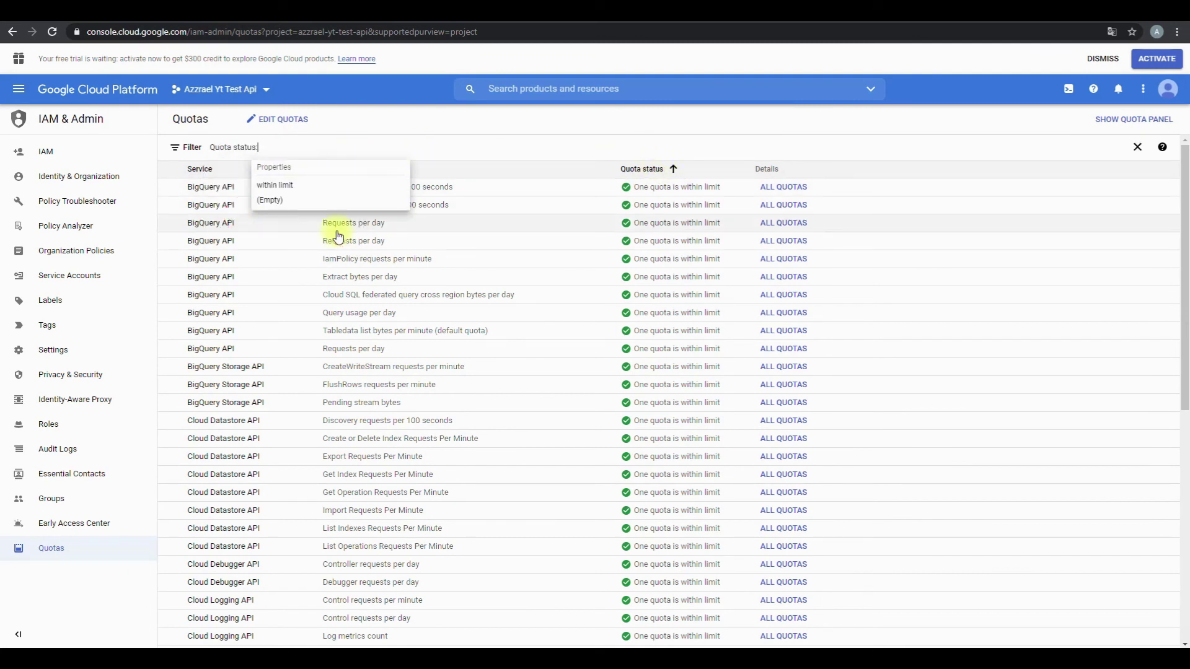
left_click(355, 191)
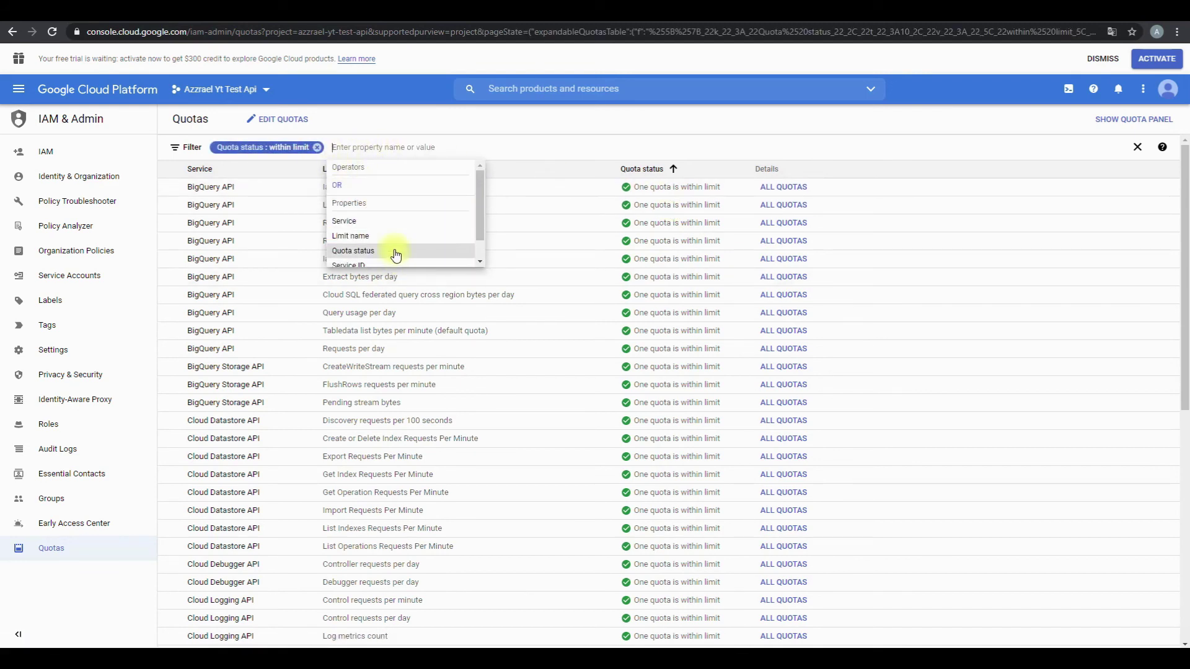
left_click(316, 148)
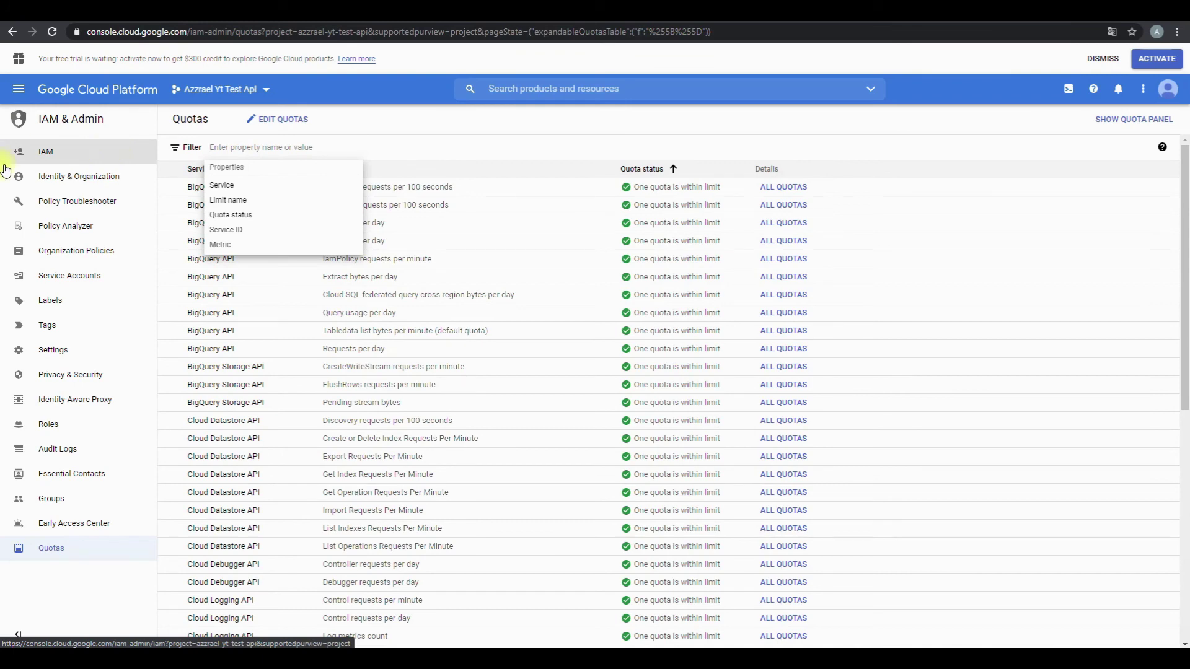
- Go back from the quotas to the APIs & Services dashboard
left_click(18, 89)
mouse_move(137, 216)
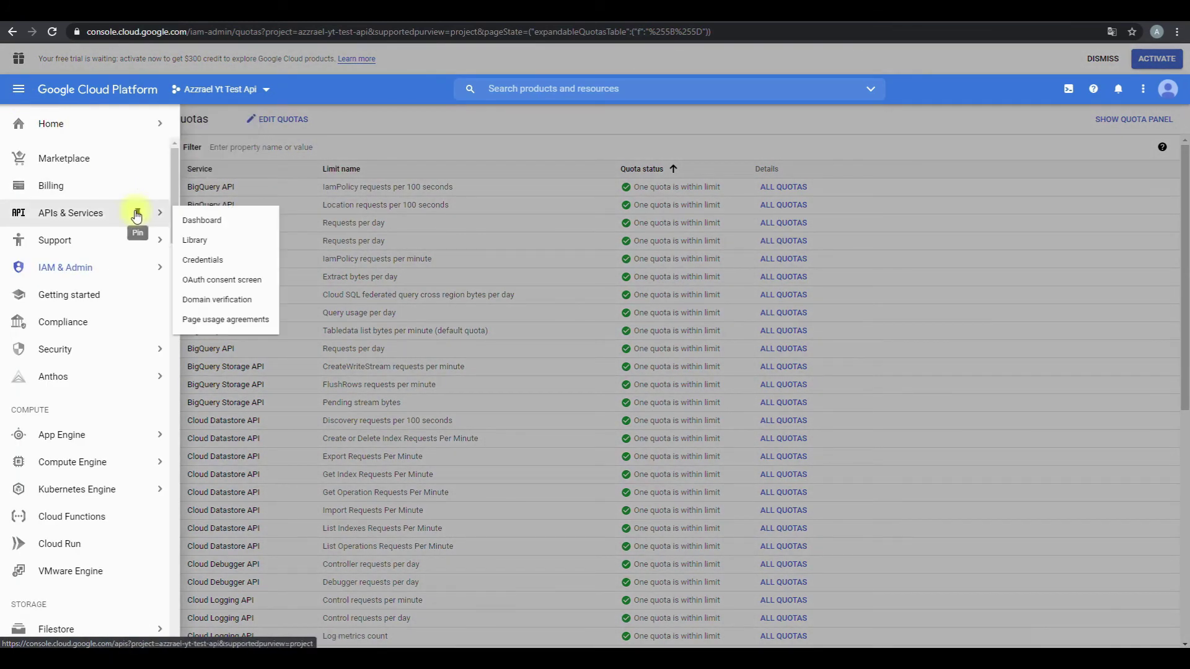
left_click(202, 220)
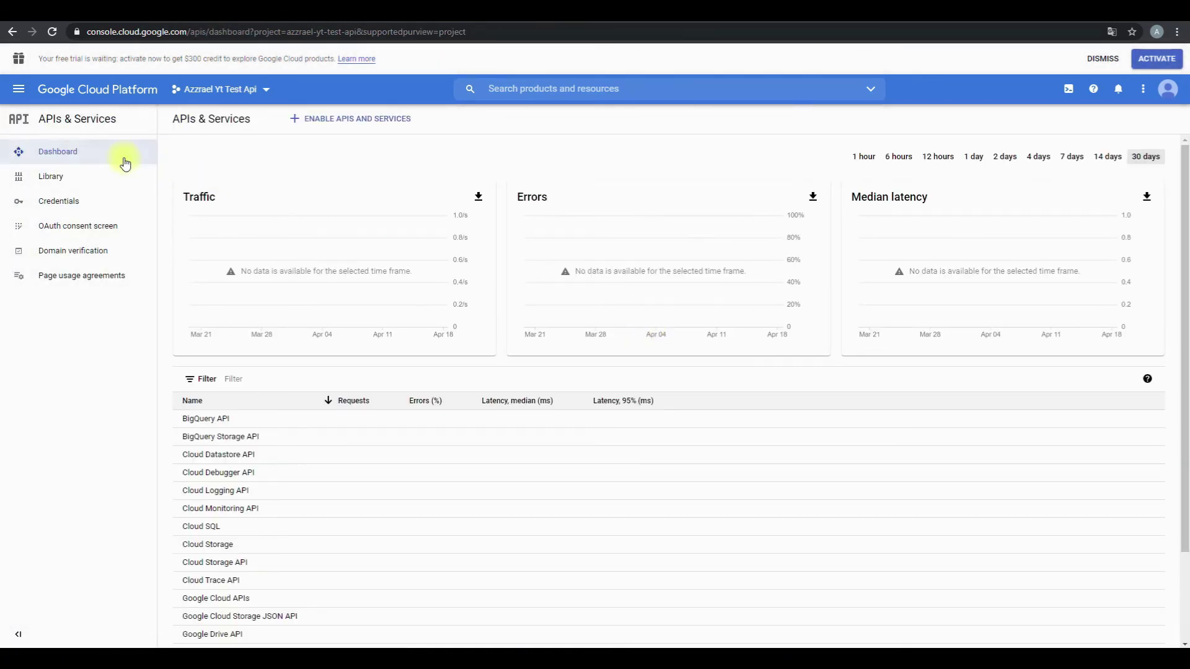
- Delete the API key named "will be deleted" from the project's credentials and confirm the deletion
left_click(19, 89)
mouse_move(35, 144)
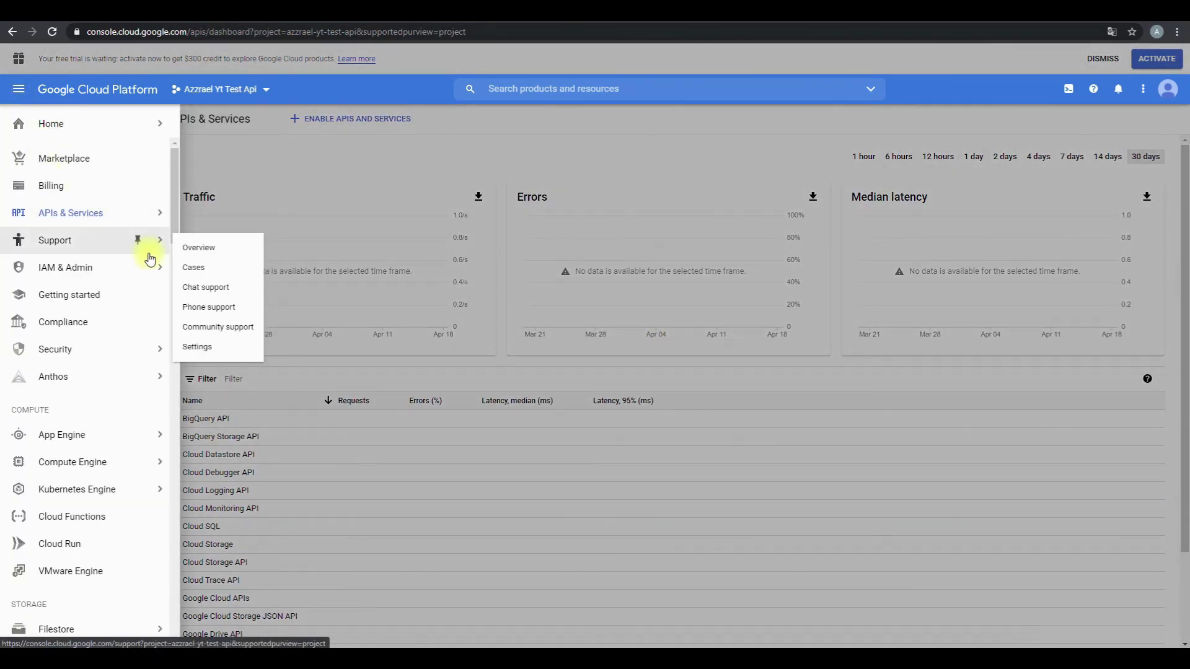
mouse_move(150, 277)
mouse_move(118, 214)
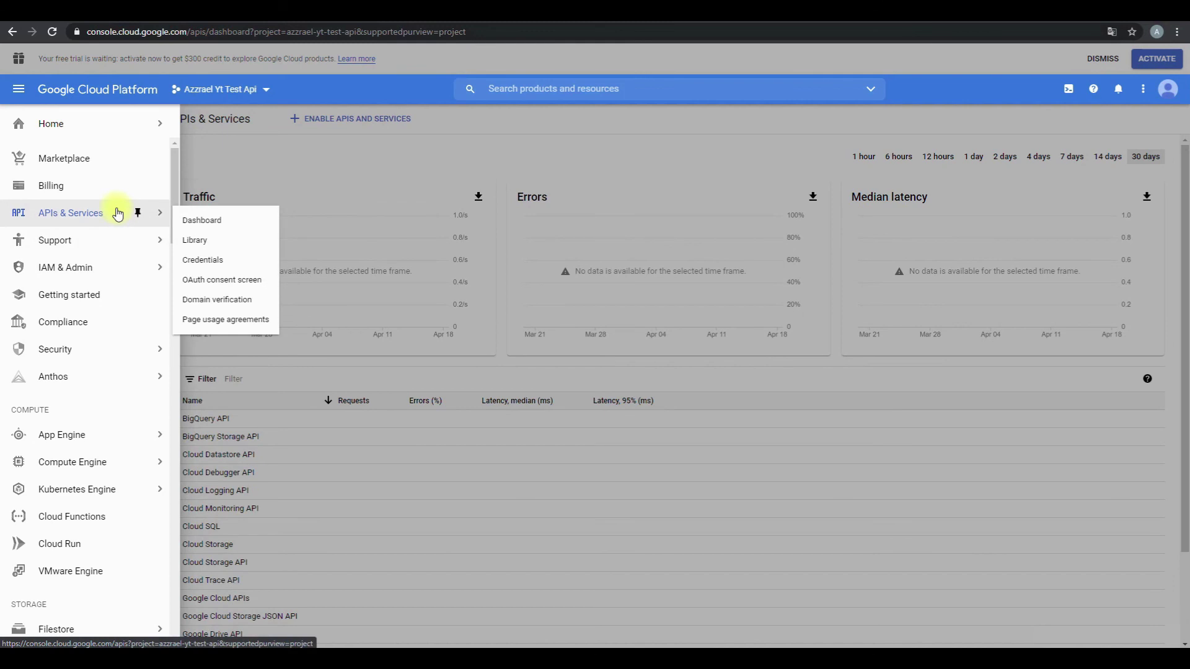
left_click(224, 261)
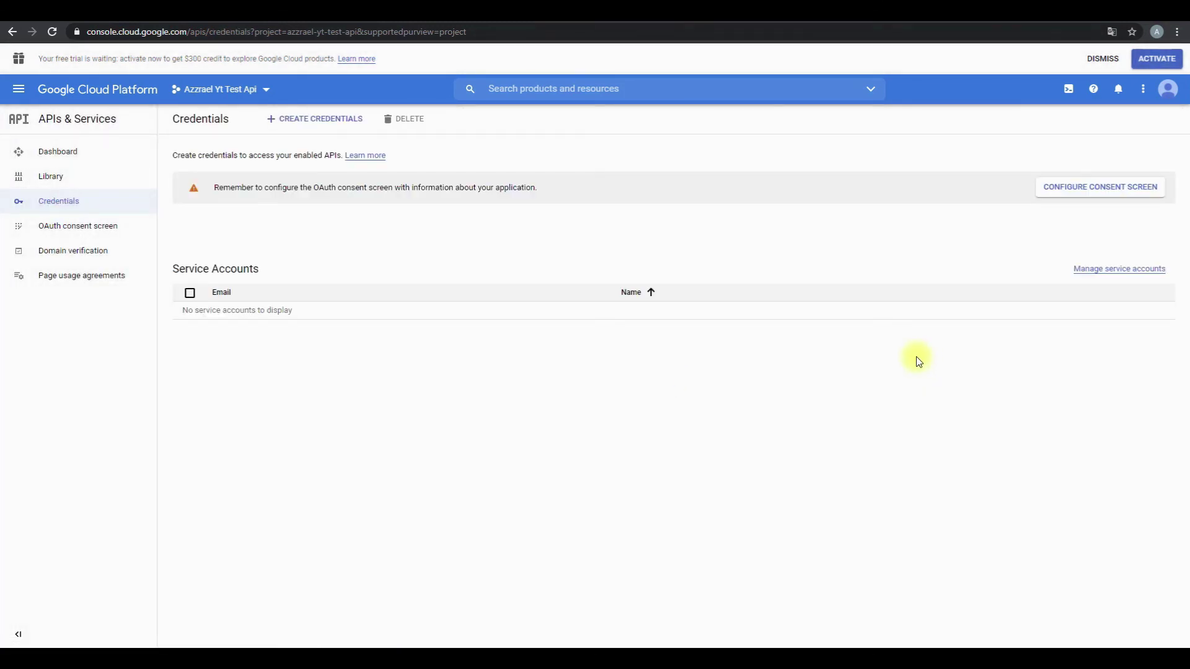
left_click(1158, 273)
left_click(734, 405)
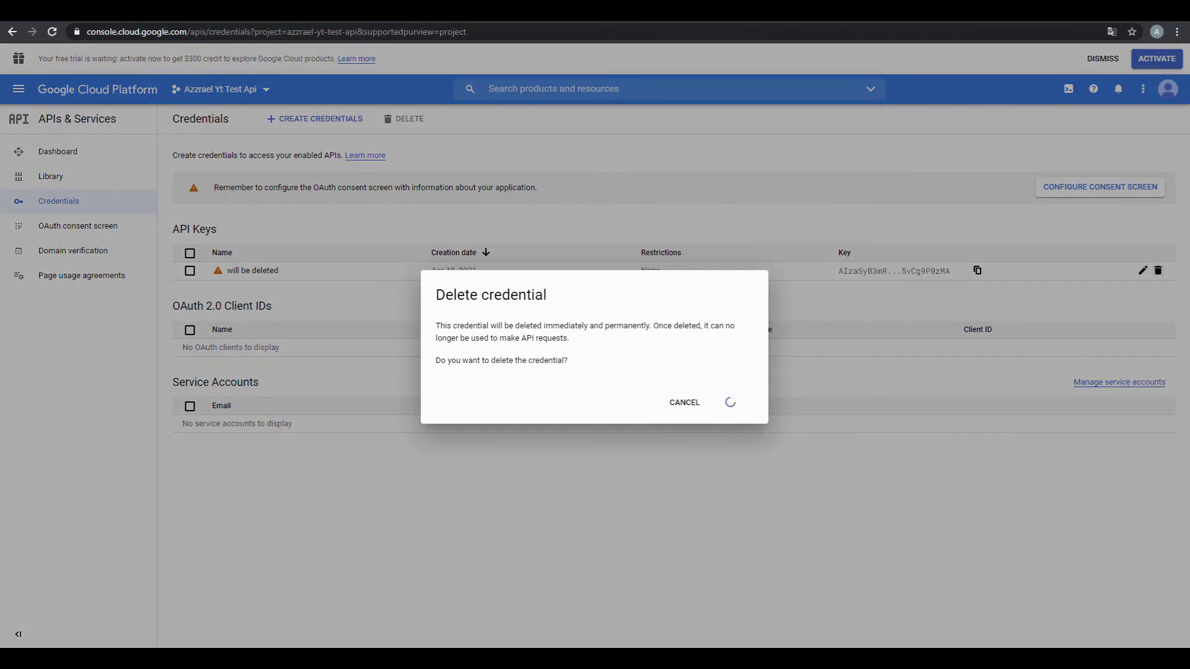